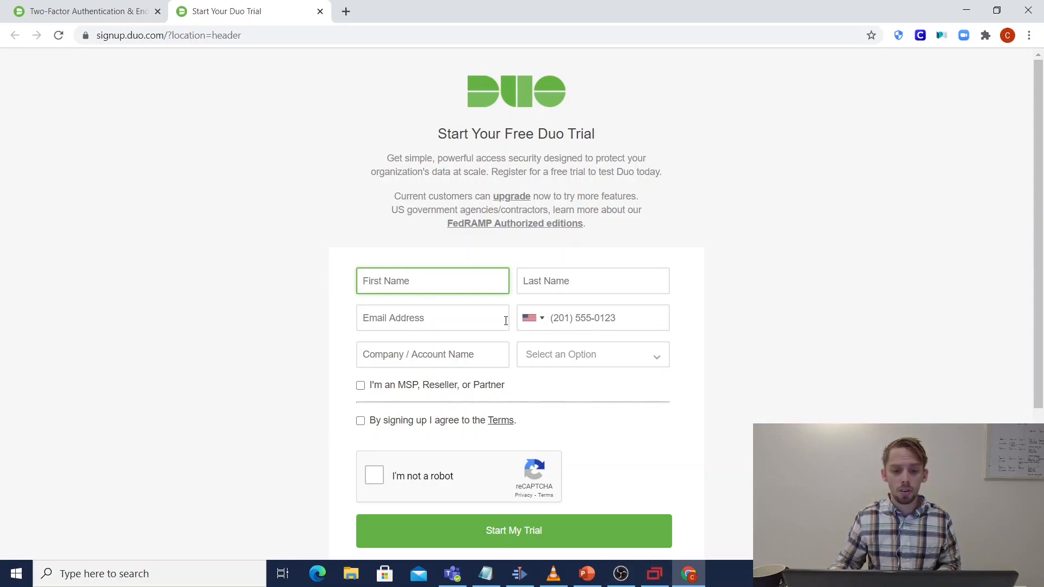
In the remote session, open the Duo Admin Panel Users page, which lists 0 users.
left_click(653, 574)
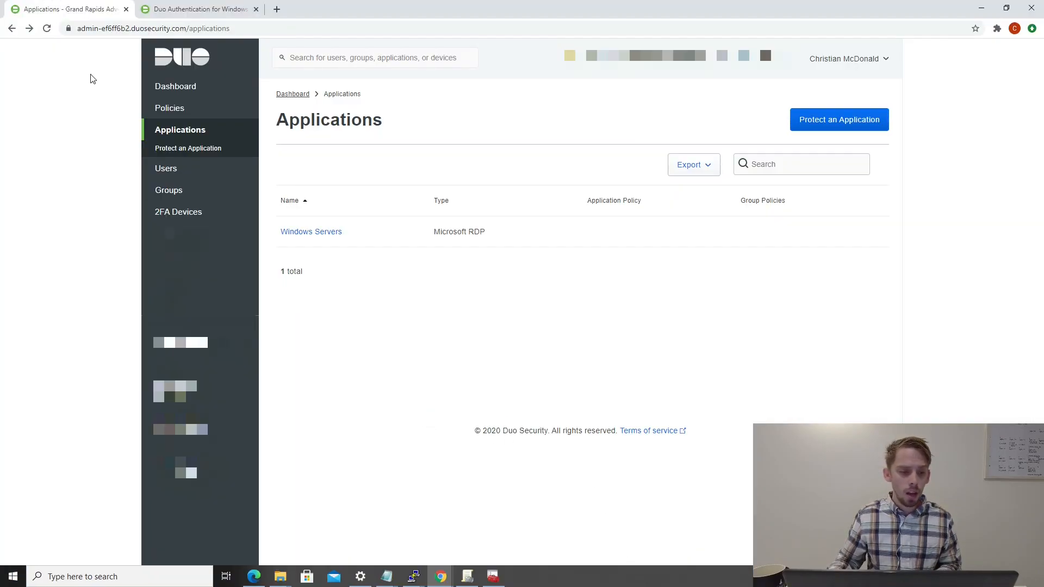
left_click(194, 173)
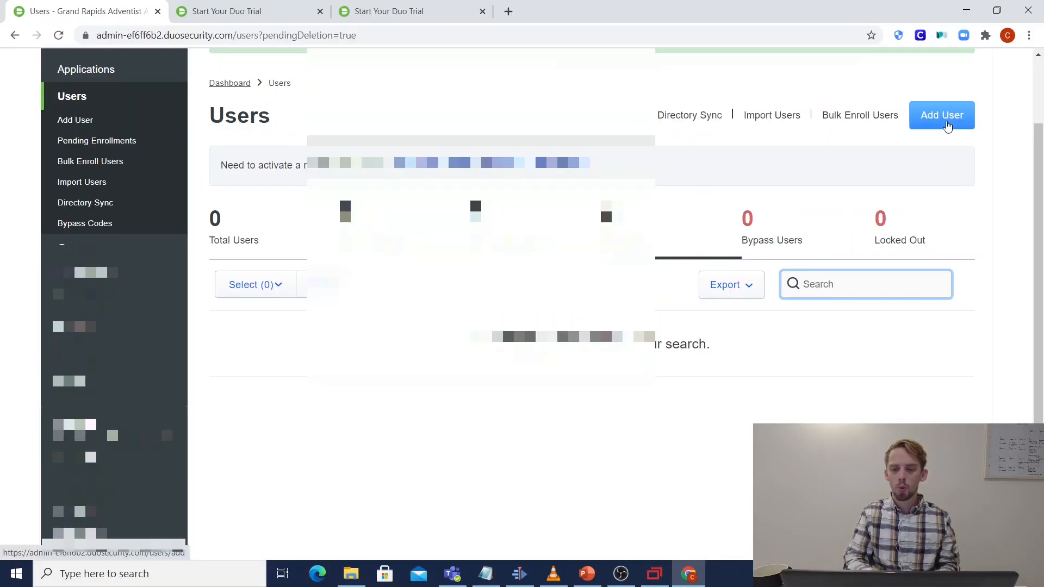
Create a new user, correcting the typed username before adding it.
left_click(946, 125)
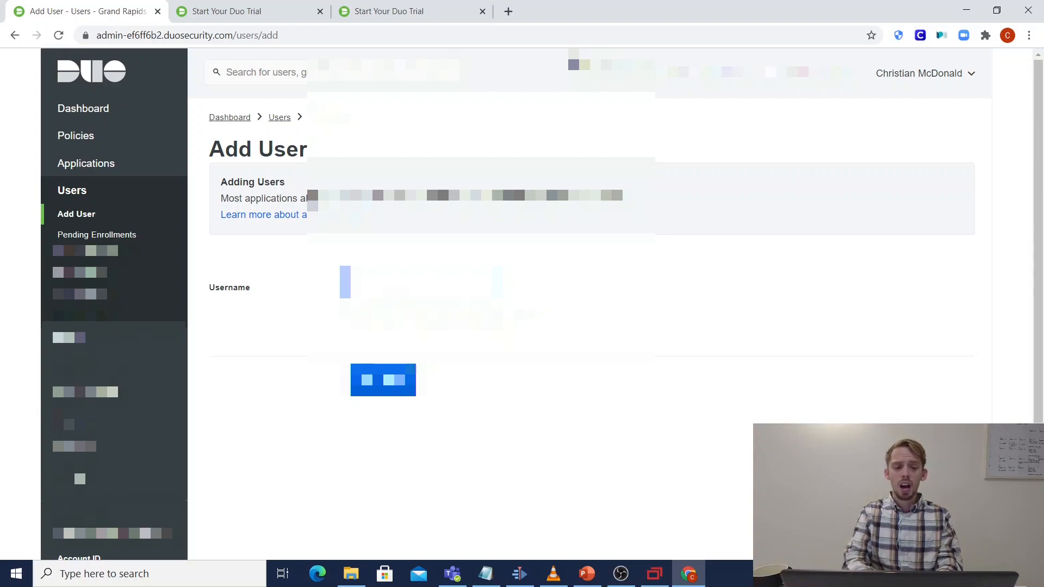
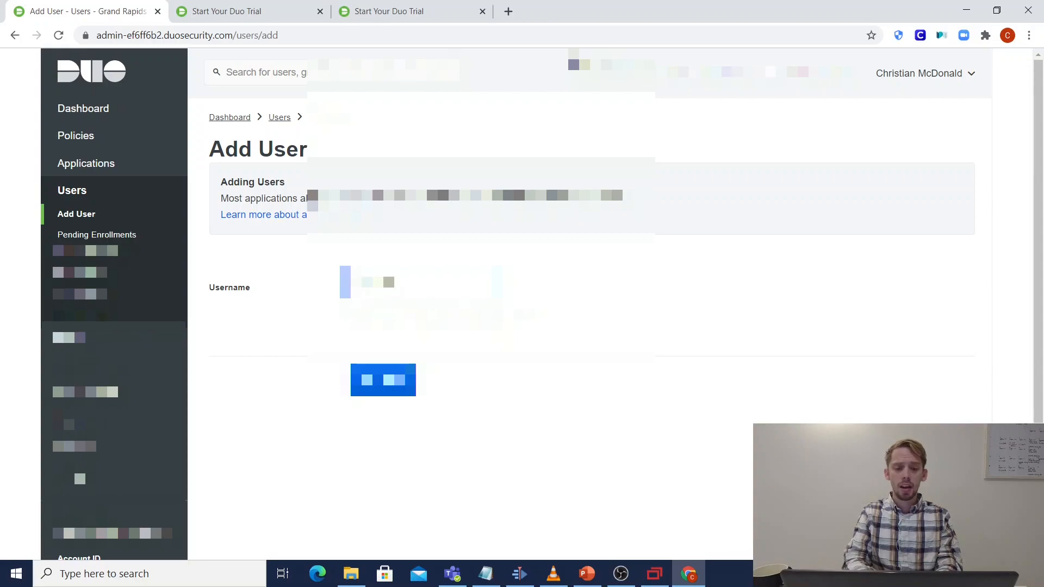
type("don")
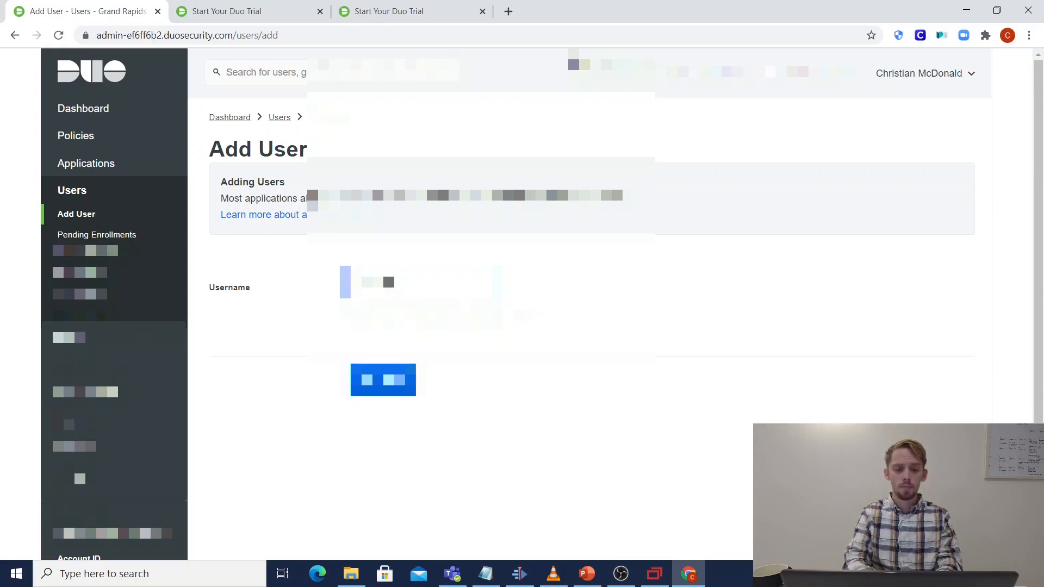
key("Tab")
left_click(389, 388)
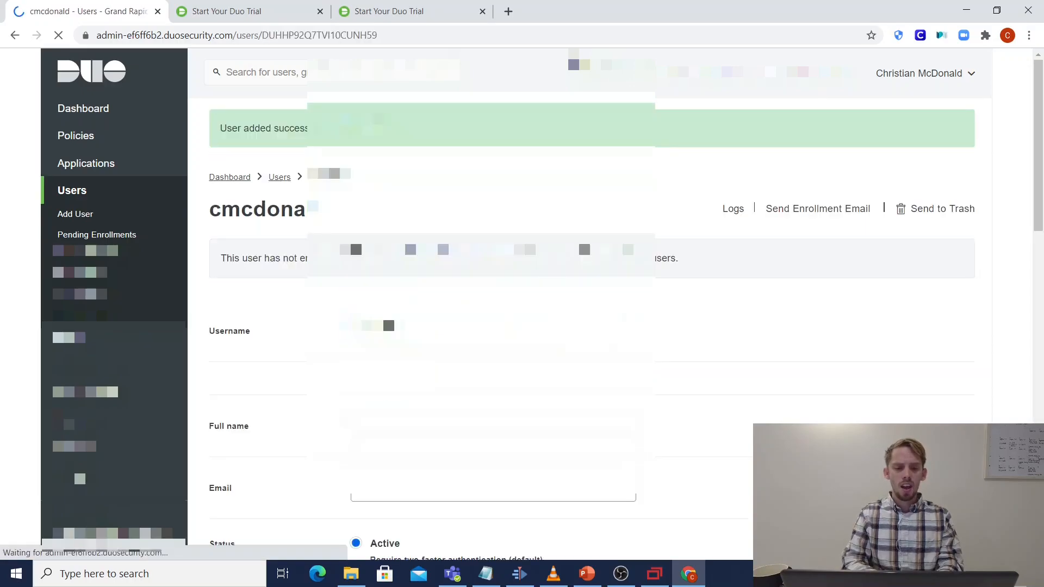
Add a second username alias and fill in the user's full name and e-mail address.
scroll(543, 299, "down", 3)
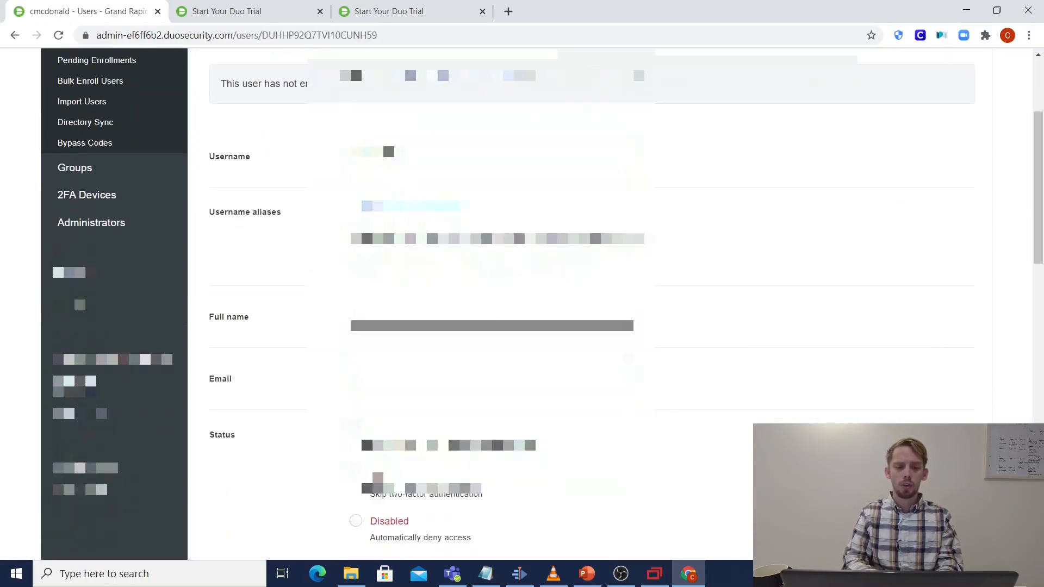
scroll(544, 299, "down", 2)
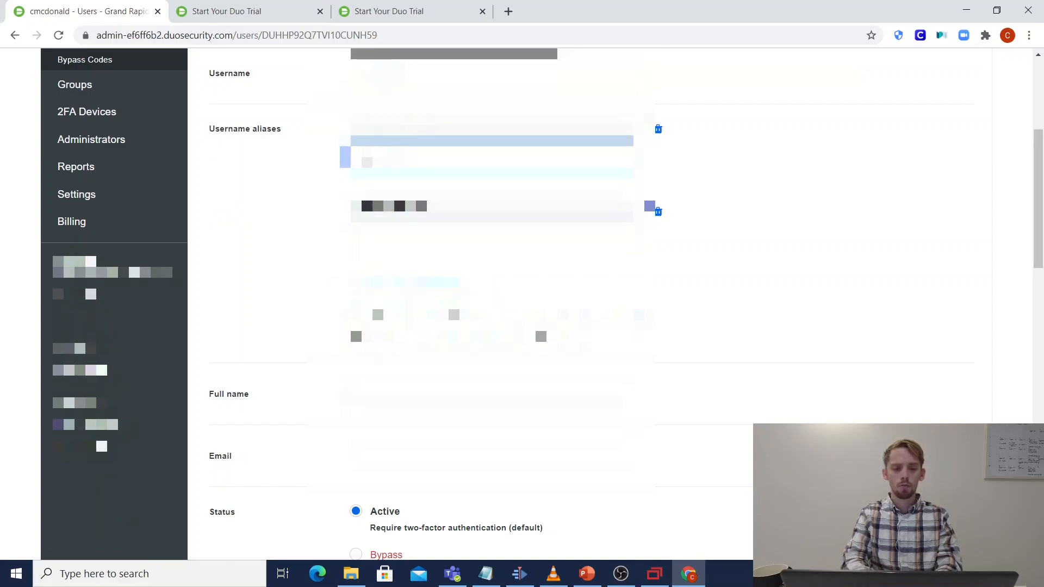
left_click(435, 209)
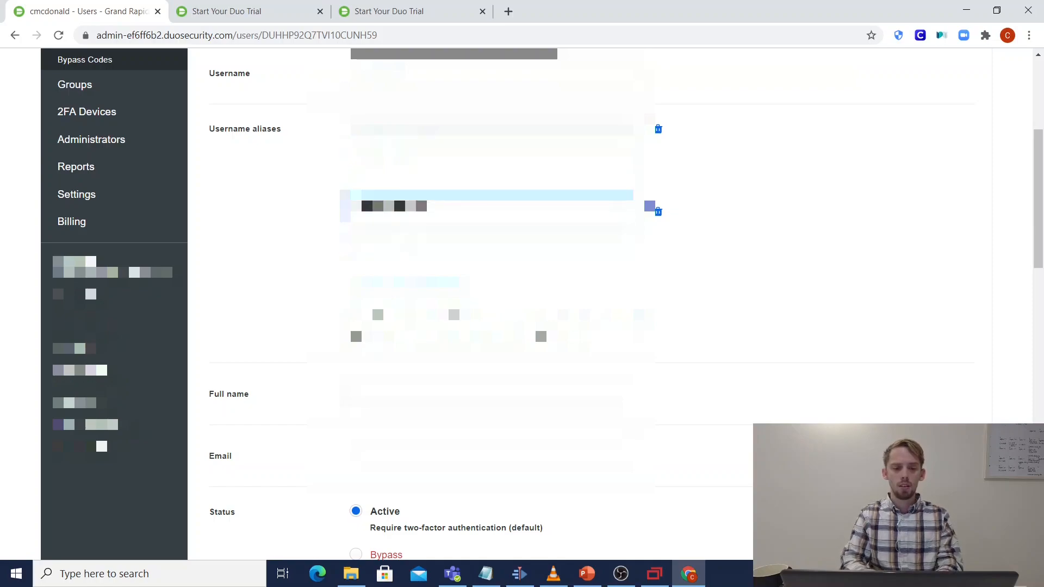
key("Tab")
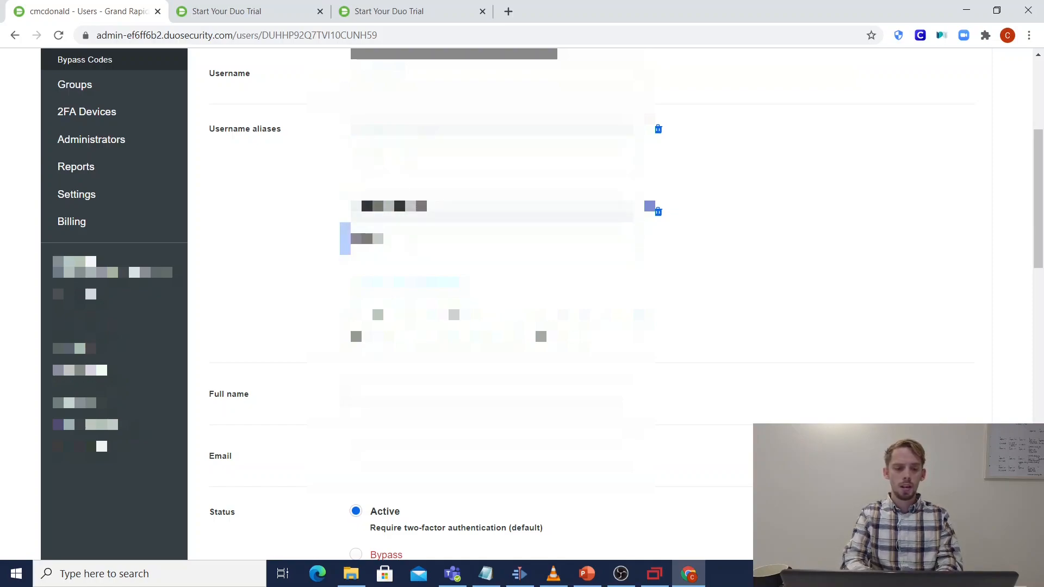
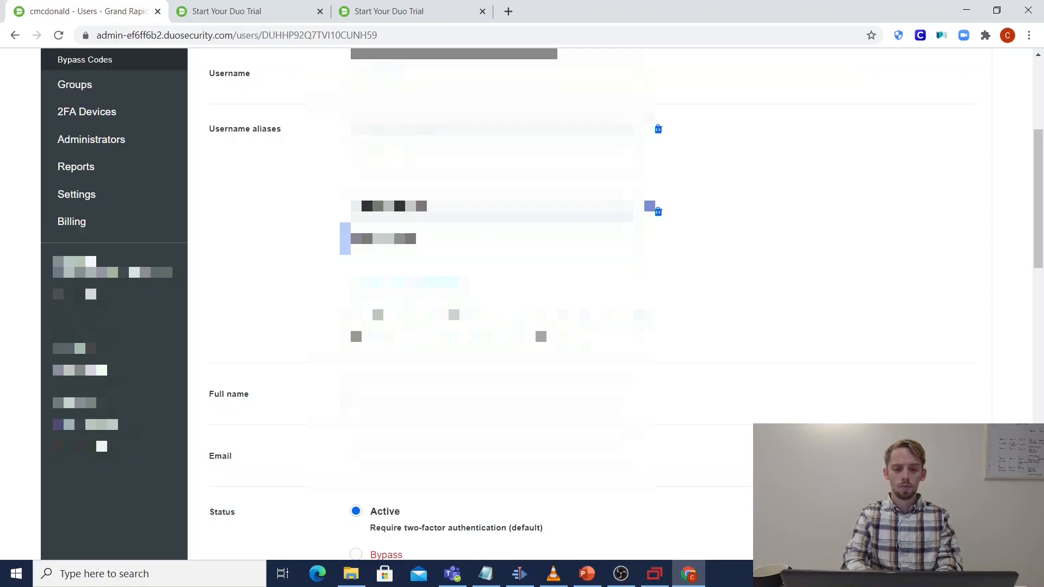
left_click(481, 388)
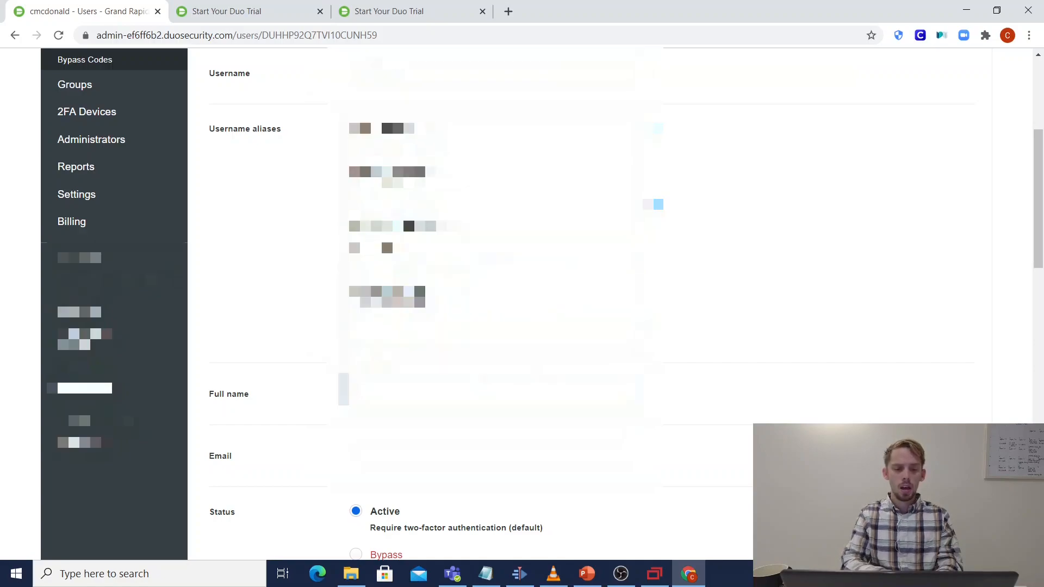
type("Co")
left_click(453, 422)
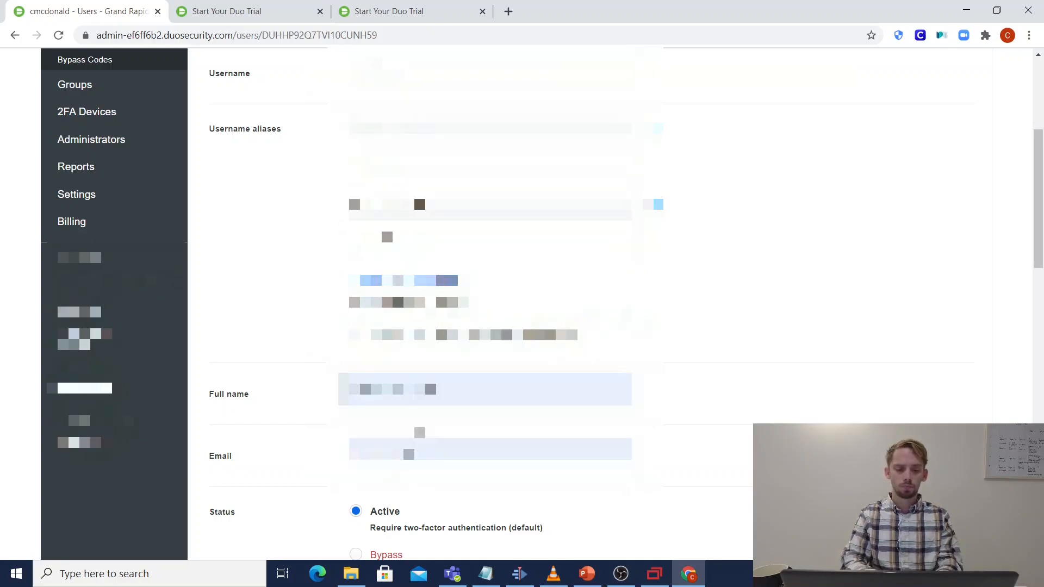
scroll(522, 299, "down", 5)
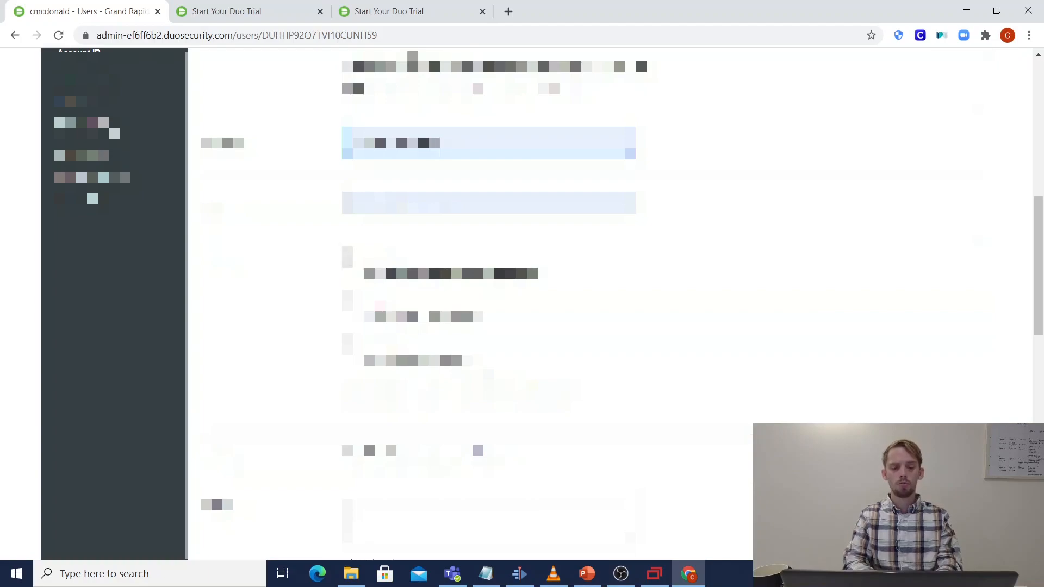
scroll(522, 299, "down", 5)
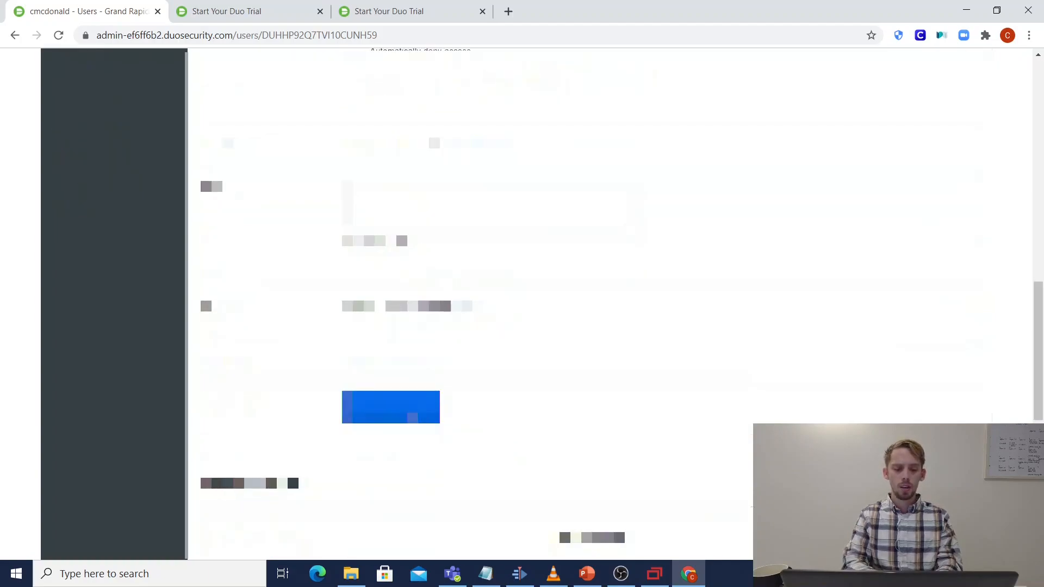
Save the new user's details.
left_click(391, 413)
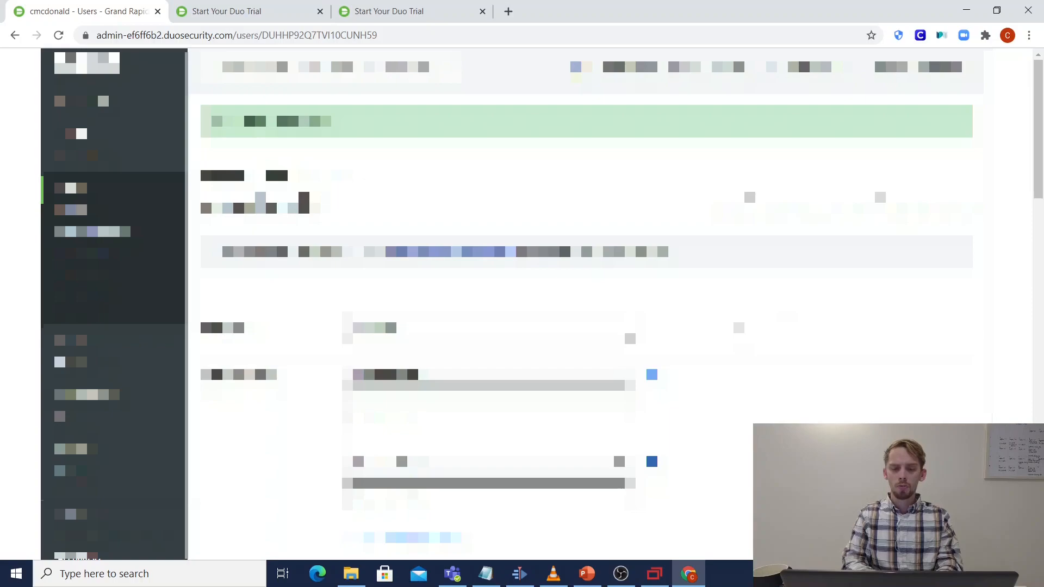
scroll(587, 304, "down", 15)
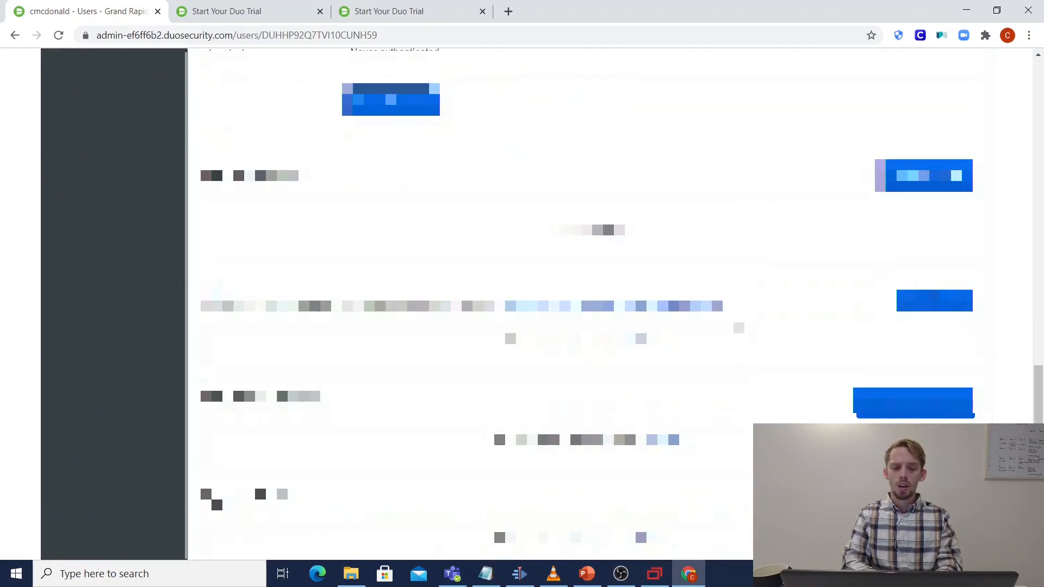
scroll(587, 305, "down", 2)
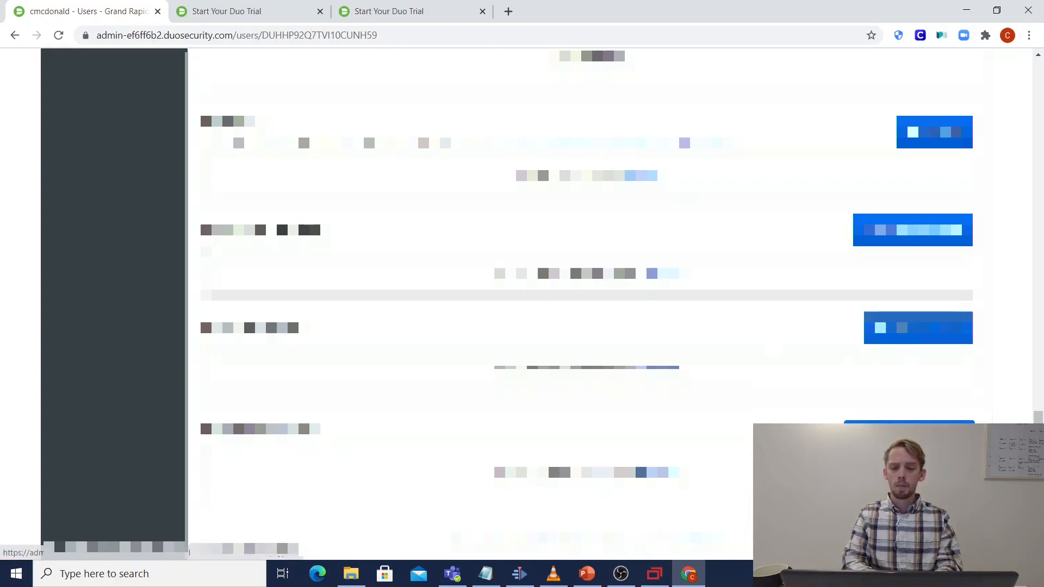
Send the enrollment email from the top of the user's page.
scroll(837, 350, "up", 5)
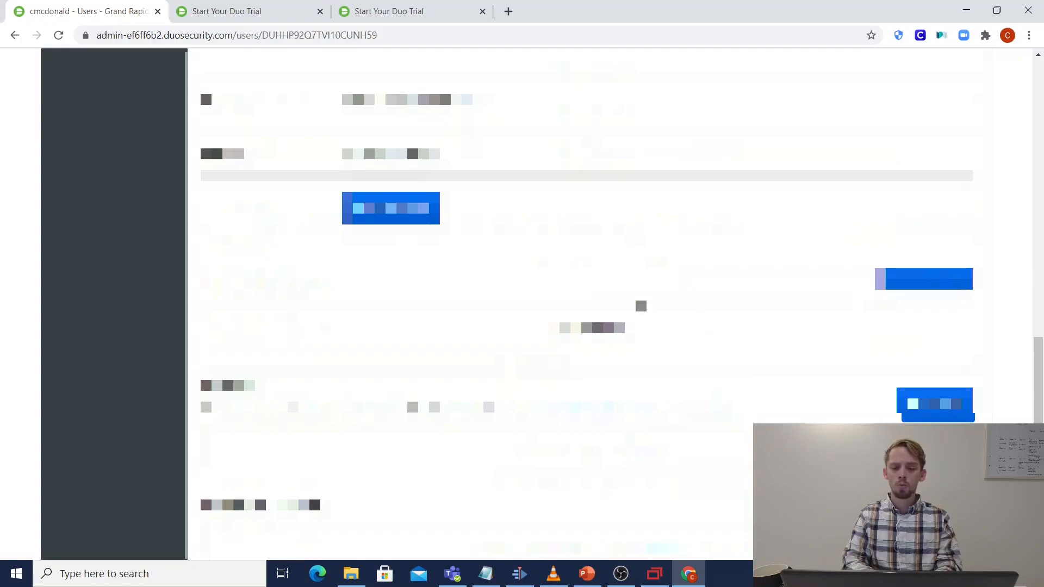
scroll(641, 306, "up", 18)
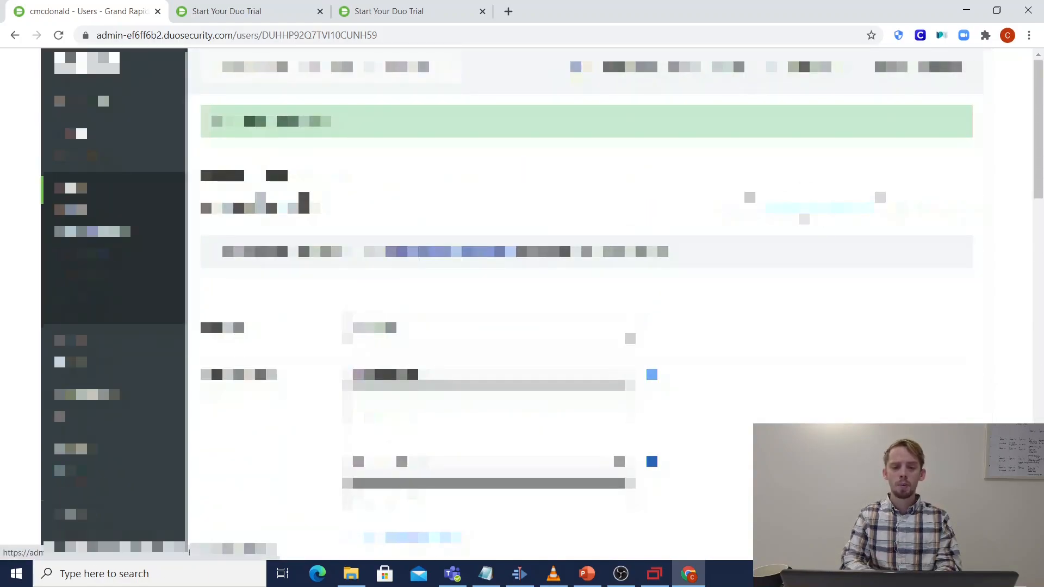
left_click(818, 206)
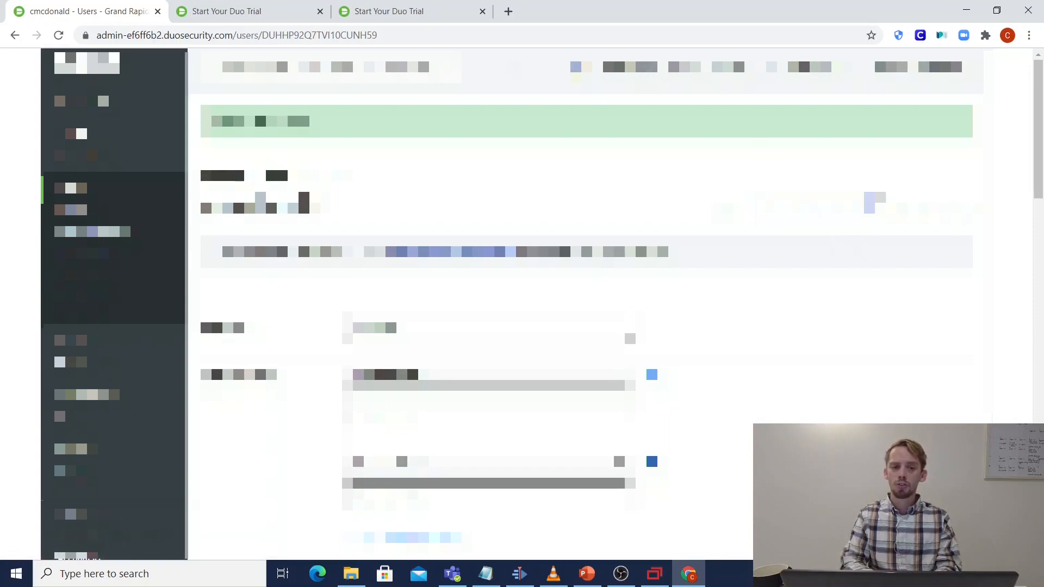
Open the Duo Security Enrollment email in the inbox and follow its enrollment link.
left_click(508, 11)
left_click(70, 53)
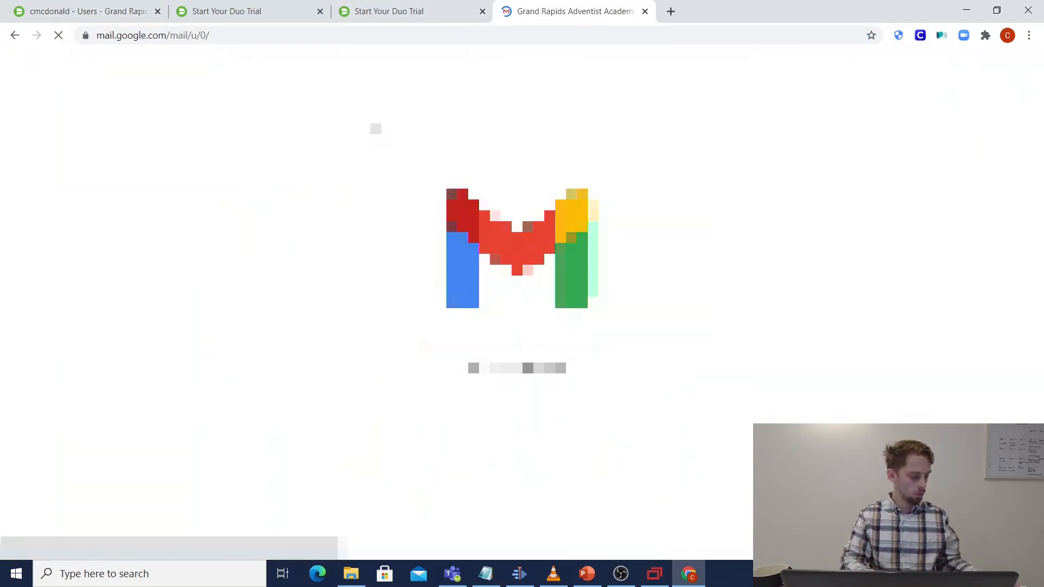
left_click(375, 162)
scroll(473, 310, "down", 5)
left_click(473, 311)
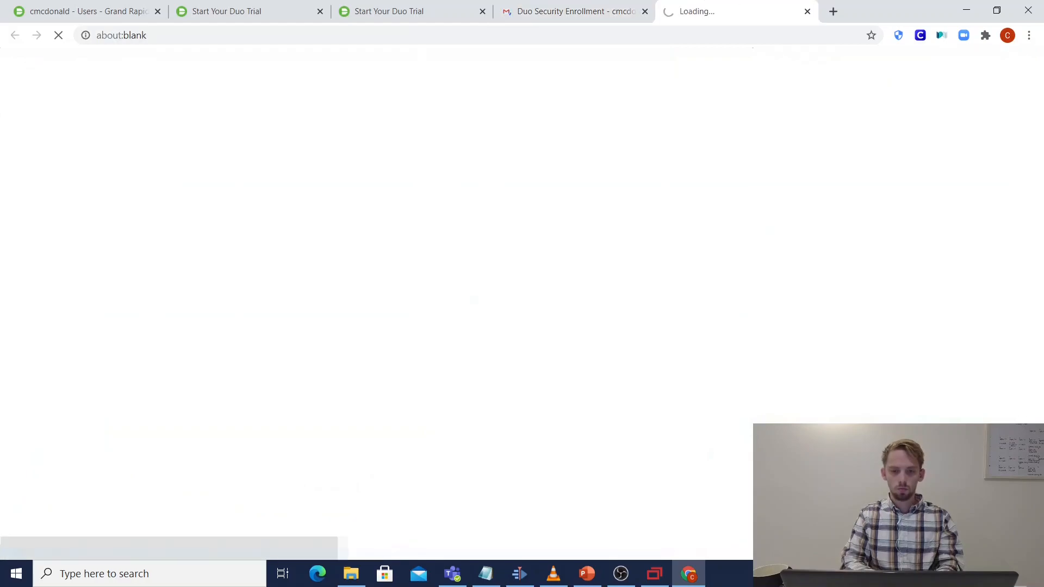
On the Duo enrollment page, go through device activation and finish enrollment.
left_click(645, 11)
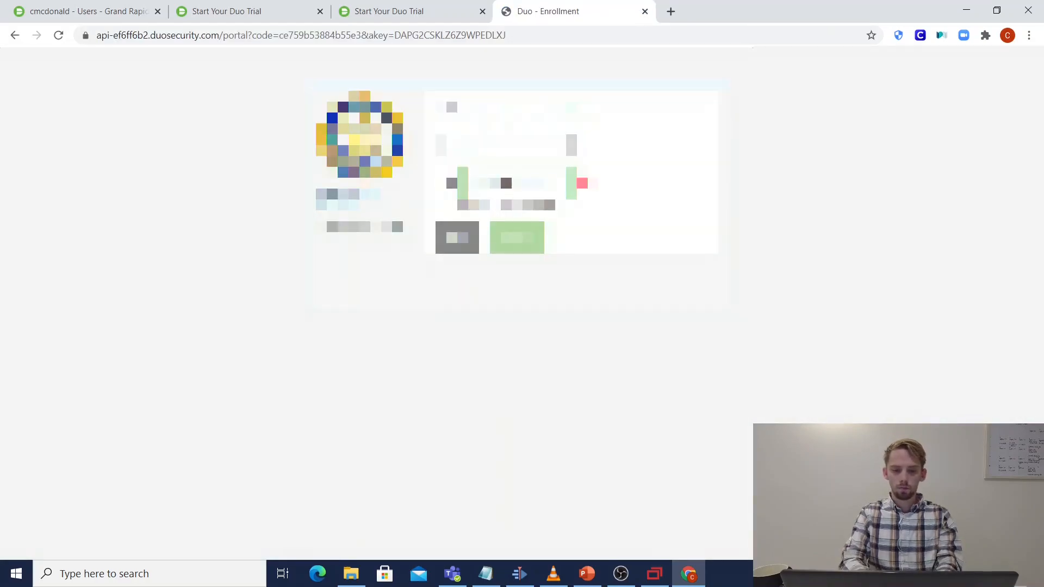
left_click(517, 226)
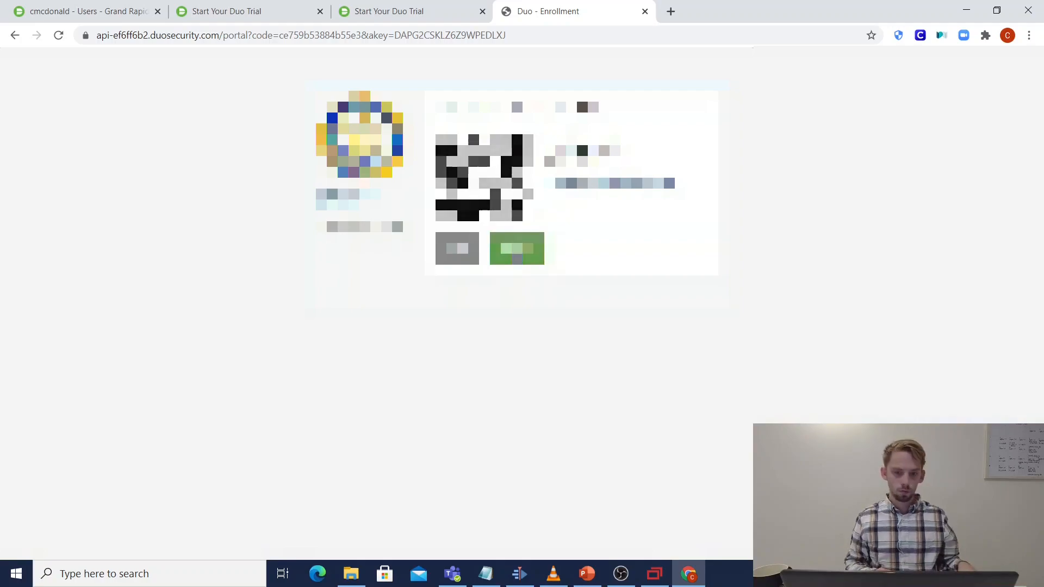
left_click(532, 255)
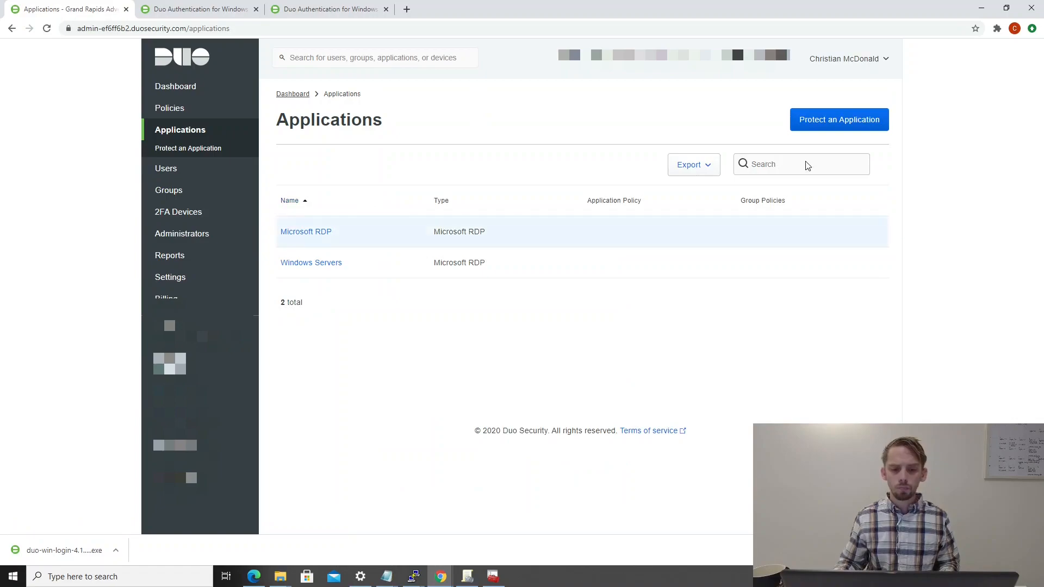
Open Protect an Application and filter the application list by 'rdp'.
left_click(831, 120)
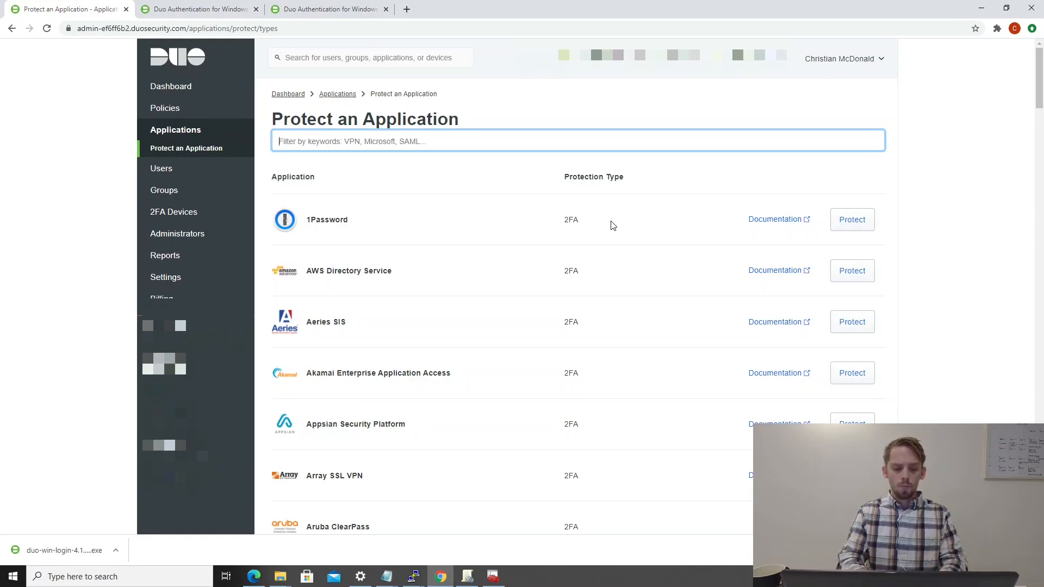
type("windows rdp")
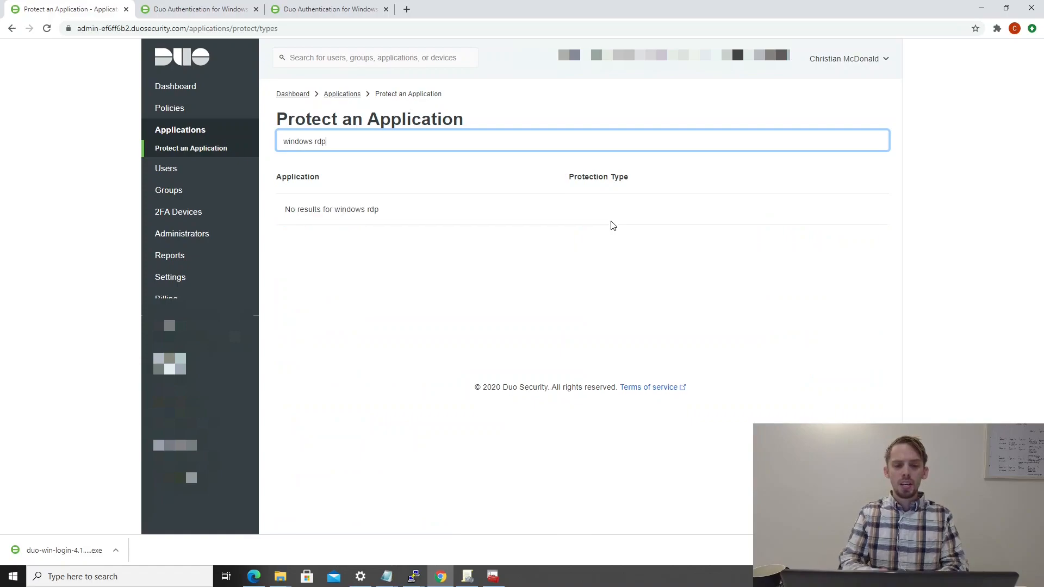
key("BackSpace")
key("BackSpace")
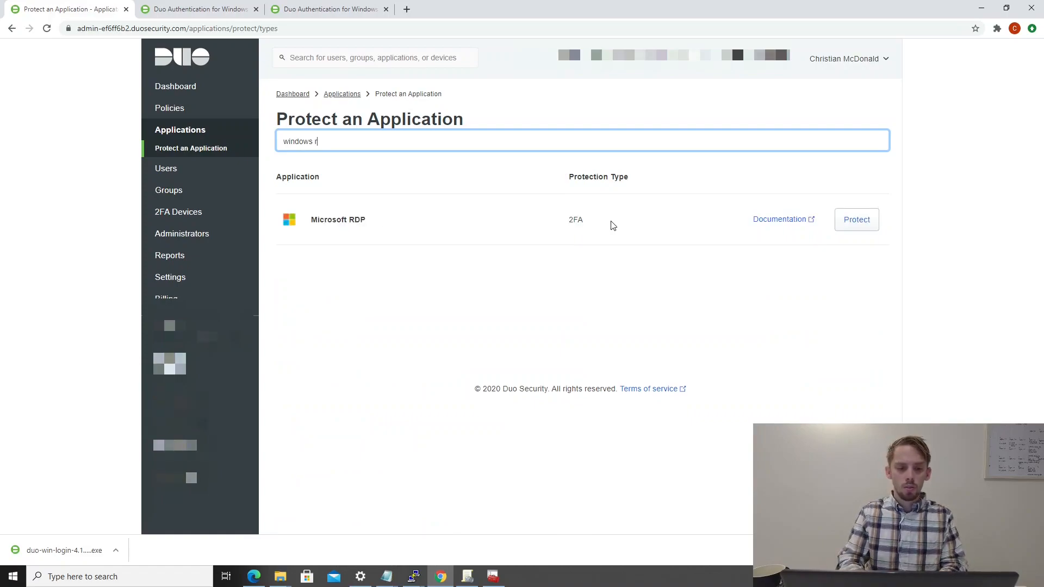
key("ctrl+a")
type("microsoft ")
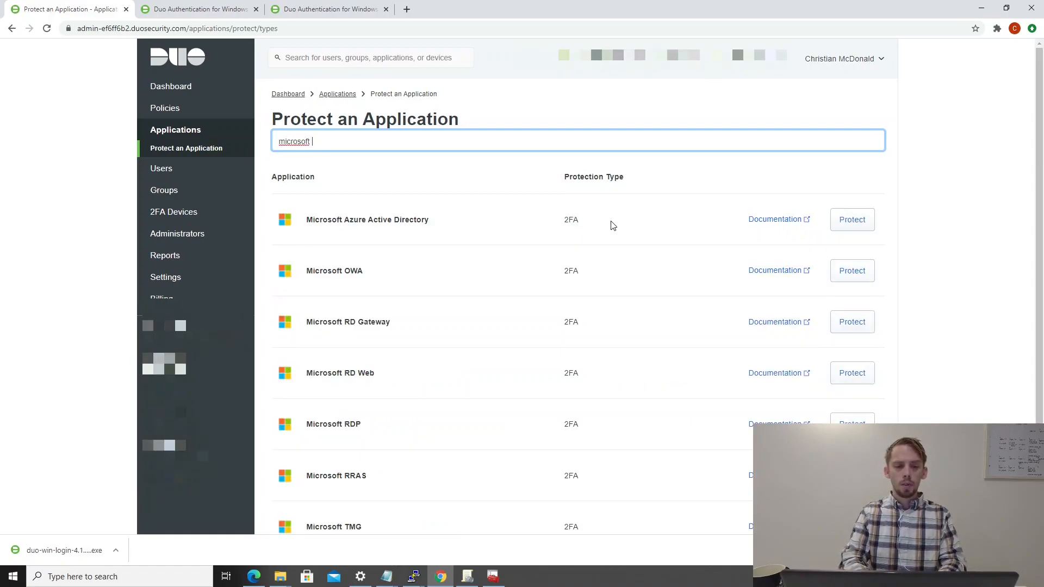
type("rdp")
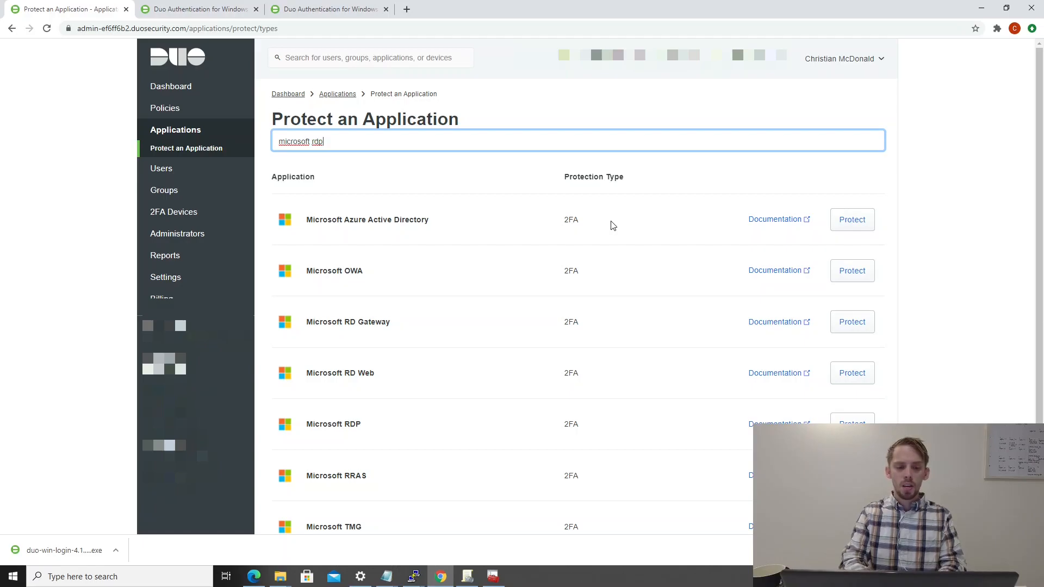
key("ctrl+a")
type("rdp")
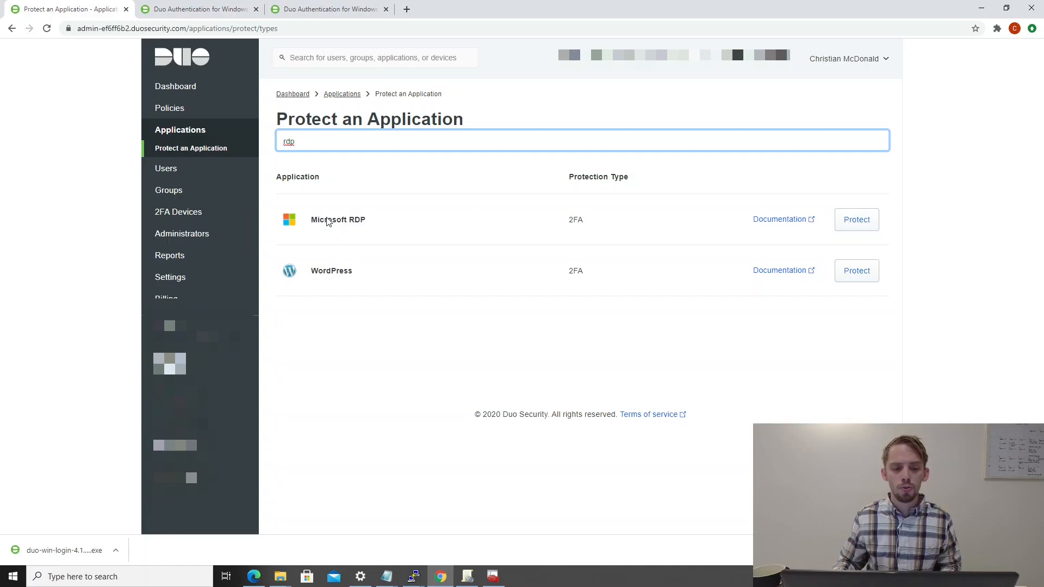
Protect Microsoft RDP, creating the 'Microsoft RDP 1' application with its integration details.
left_click(867, 220)
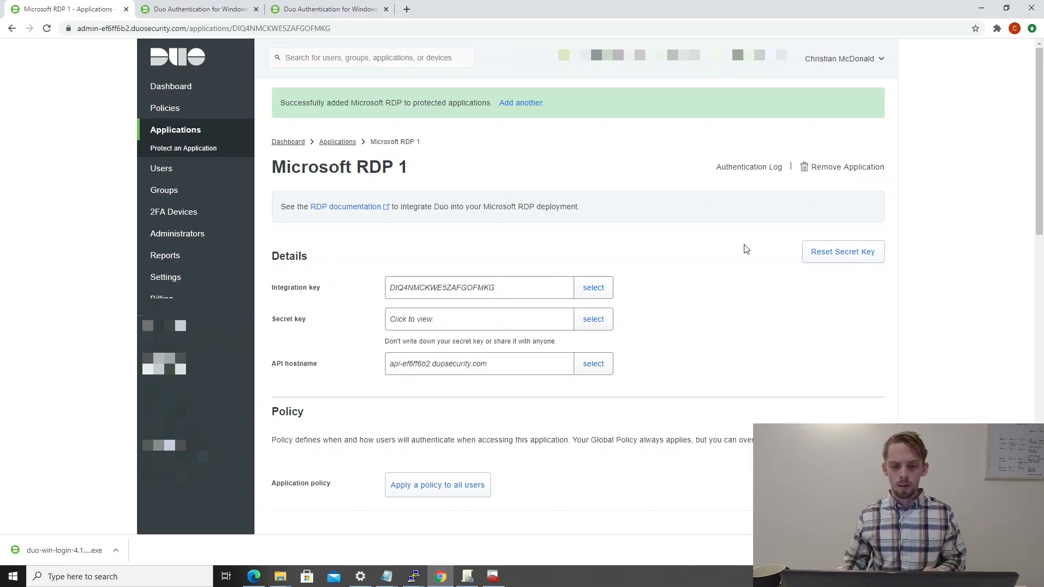
Download the Windows Logon installer from the RDP docs' First Steps, then select the API hostname.
left_click(358, 213)
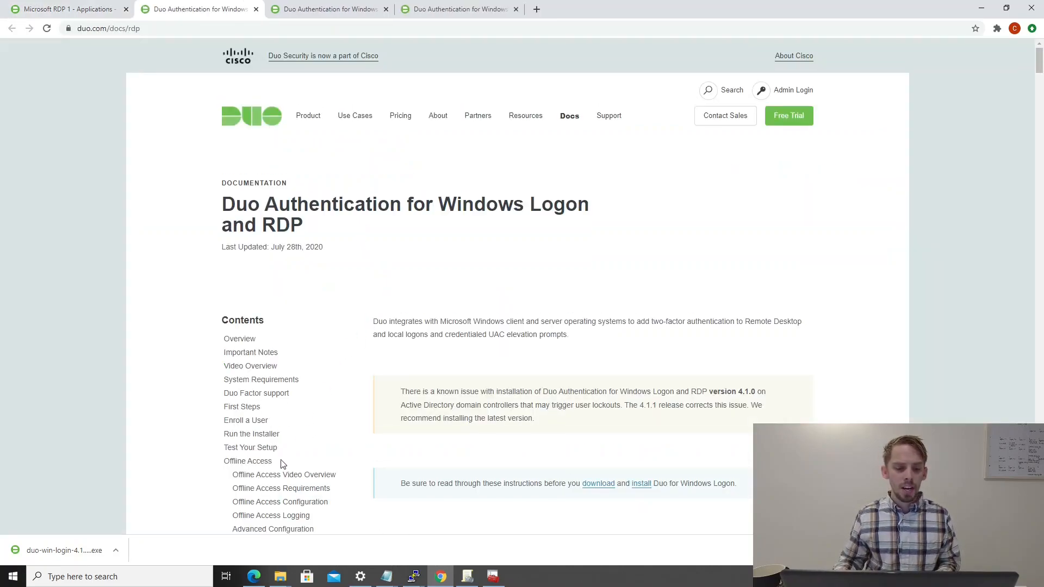
left_click(244, 407)
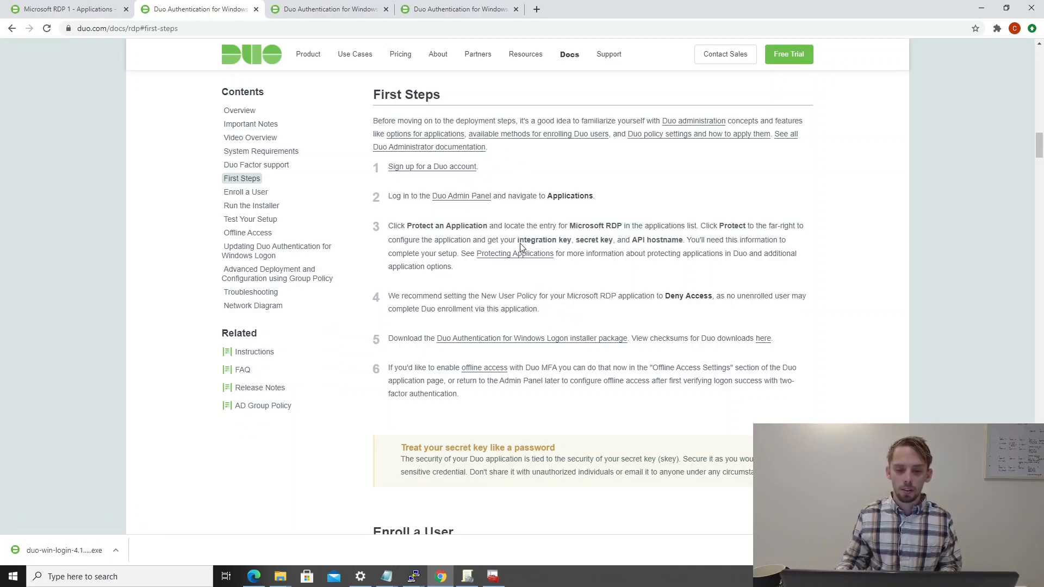
left_click(501, 339)
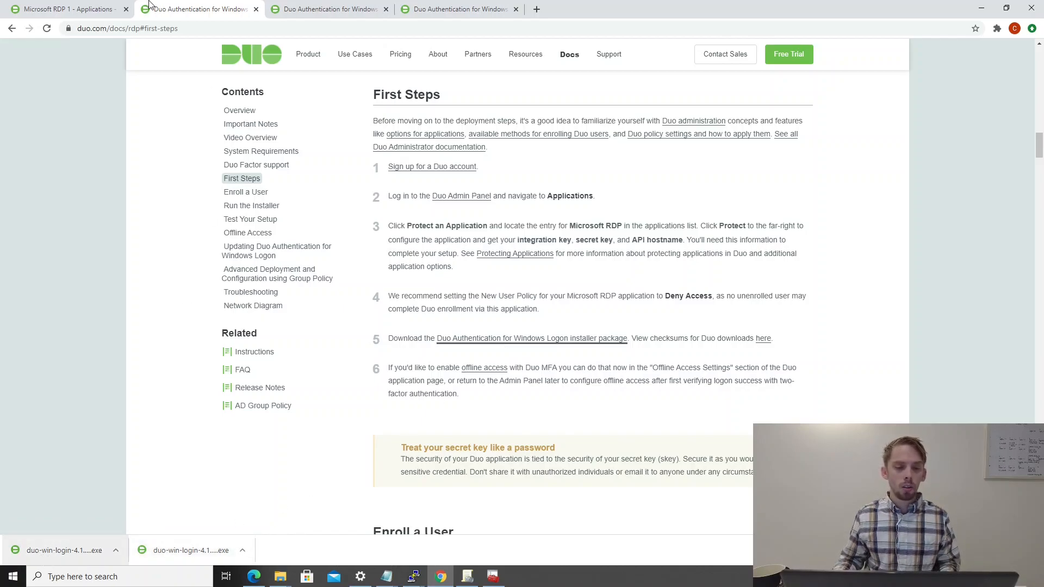
left_click(66, 9)
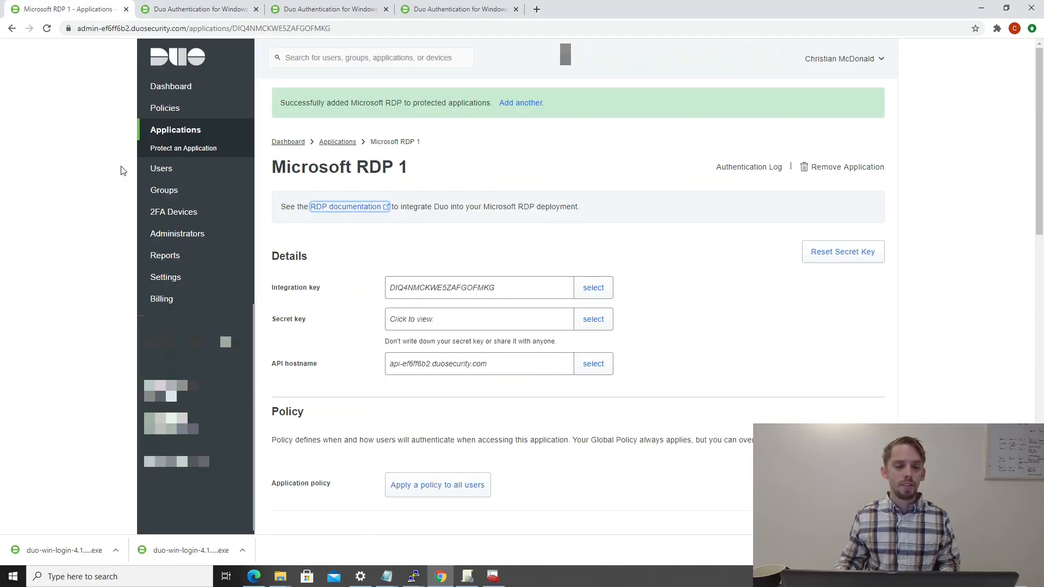
left_click(593, 363)
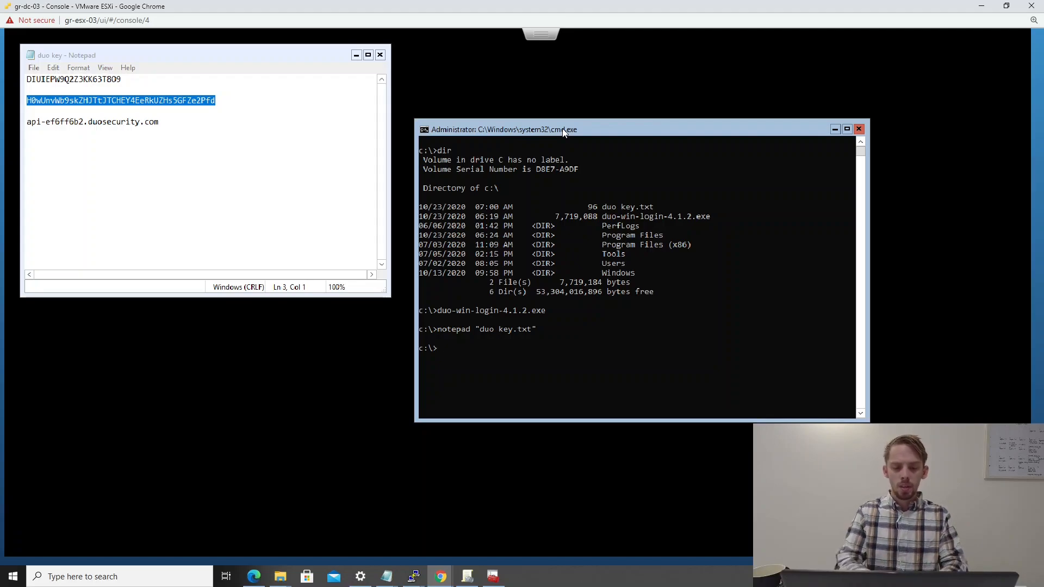
Run duo-win-login-4.1.2.exe from the server console's command prompt.
type("\"duo key.txt\"")
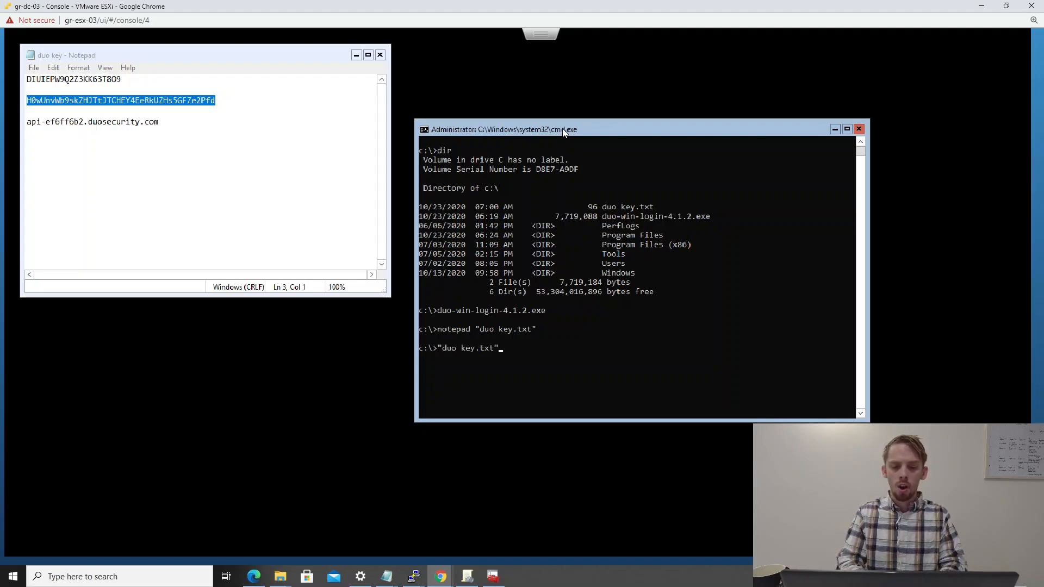
key("BackSpace")
key("BackSpace")
key("BackSpace")
key("BackSpace")
key("BackSpace")
key("BackSpace")
key("BackSpace")
key("BackSpace")
key("BackSpace")
key("BackSpace")
key("BackSpace")
key("BackSpace")
key("BackSpace")
type("duo-win-login-4.1.2.exe")
key("Return")
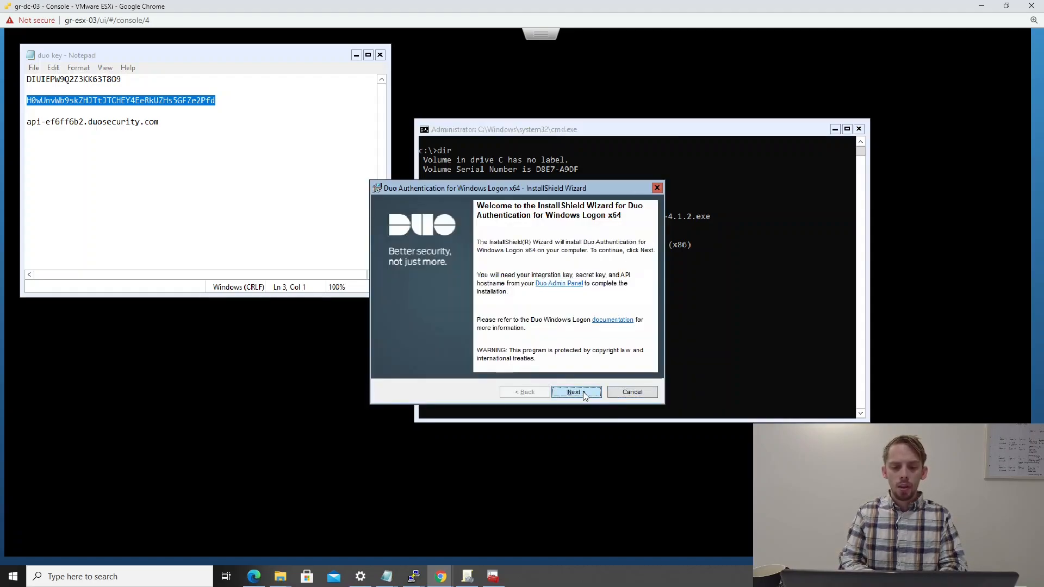
Paste the API hostname from the Notepad notes into the installer's API Hostname field and continue.
left_click(577, 391)
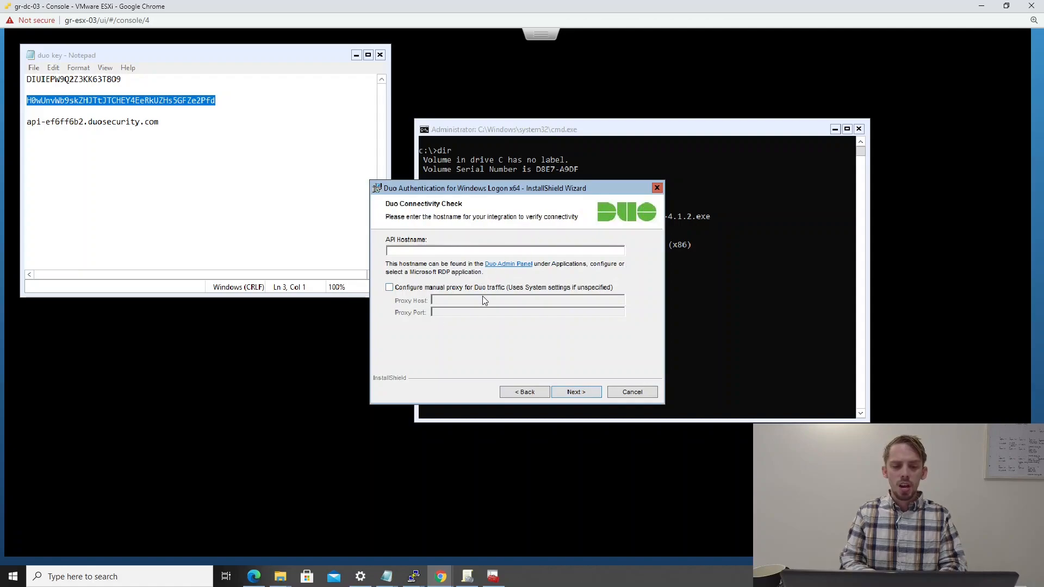
left_click_drag(159, 123, 27, 124)
key("ctrl+c")
left_click(515, 251)
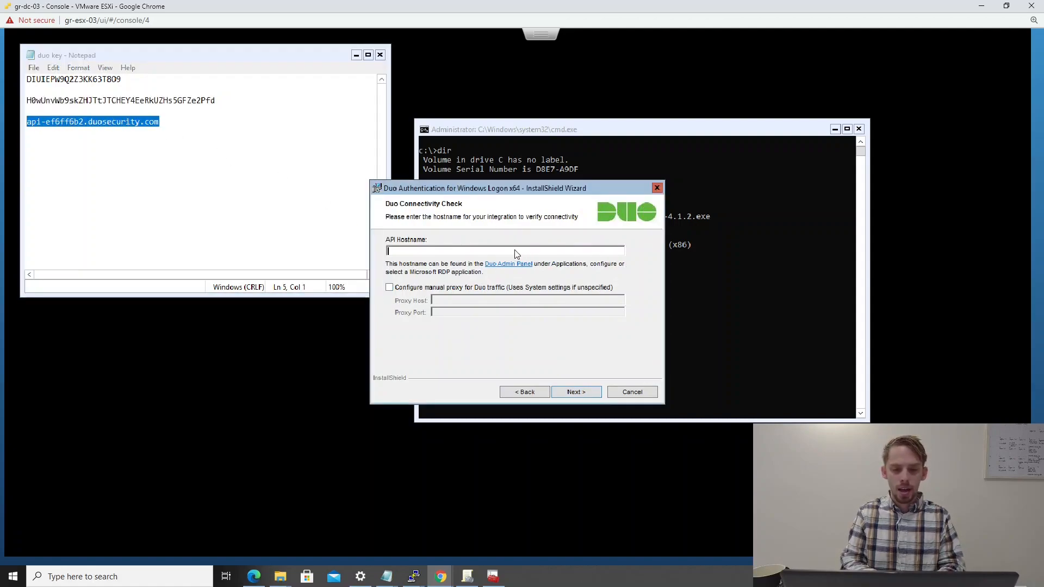
key("ctrl+v")
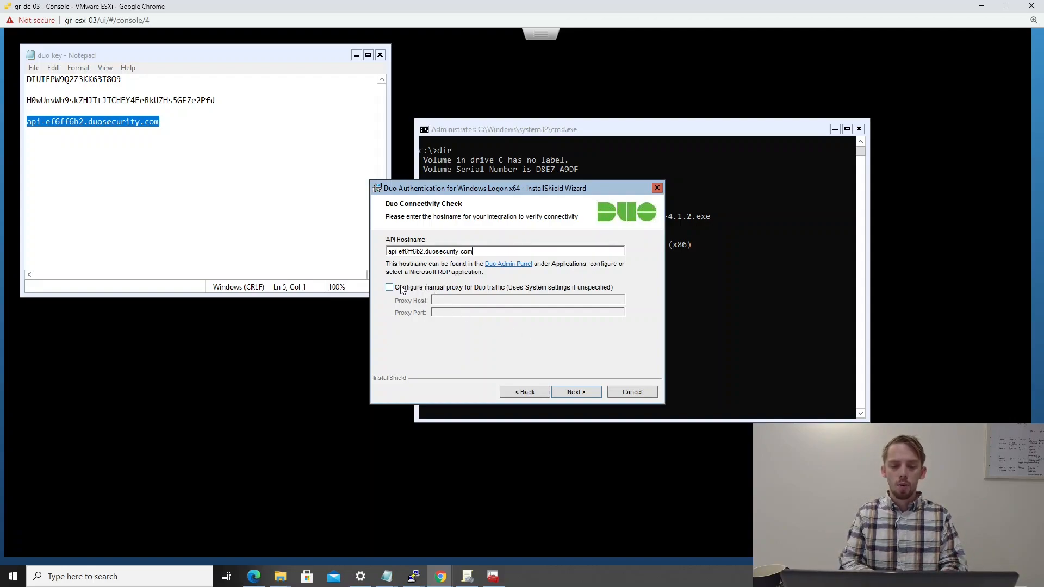
left_click(569, 393)
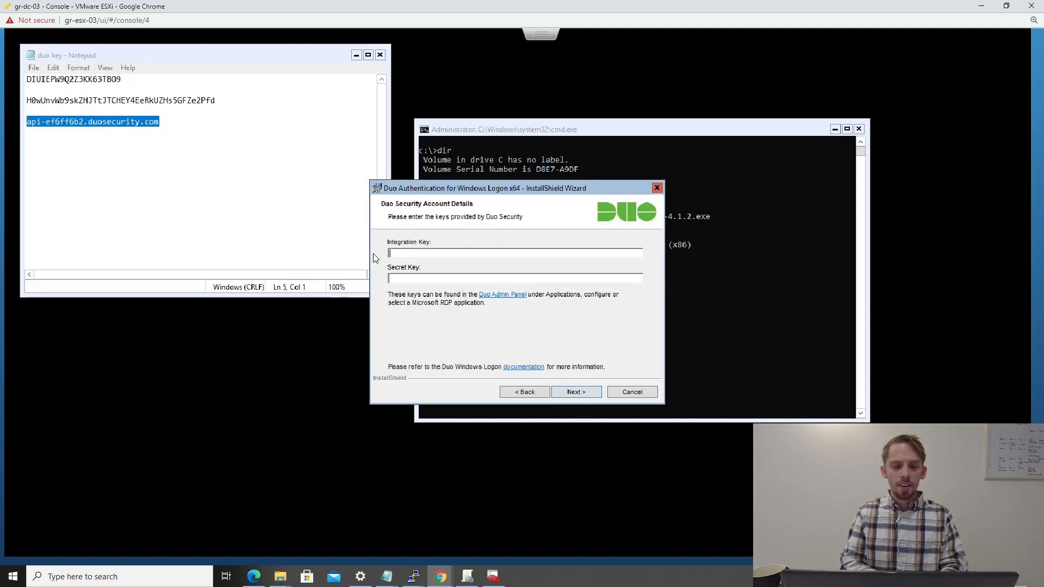
Paste the integration key and secret key from the notes into the installer, then continue.
double_click(103, 82)
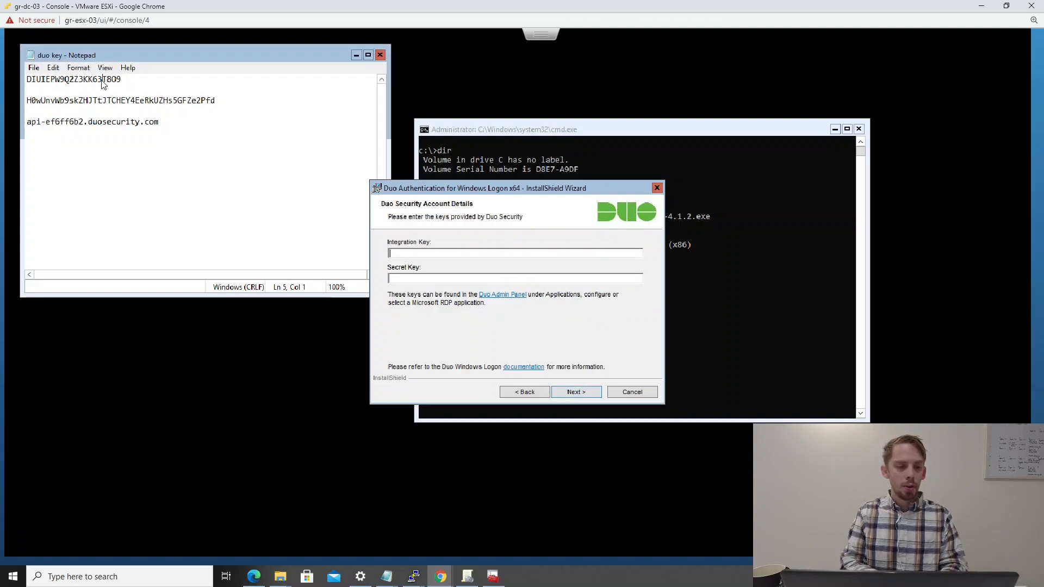
left_click(440, 254)
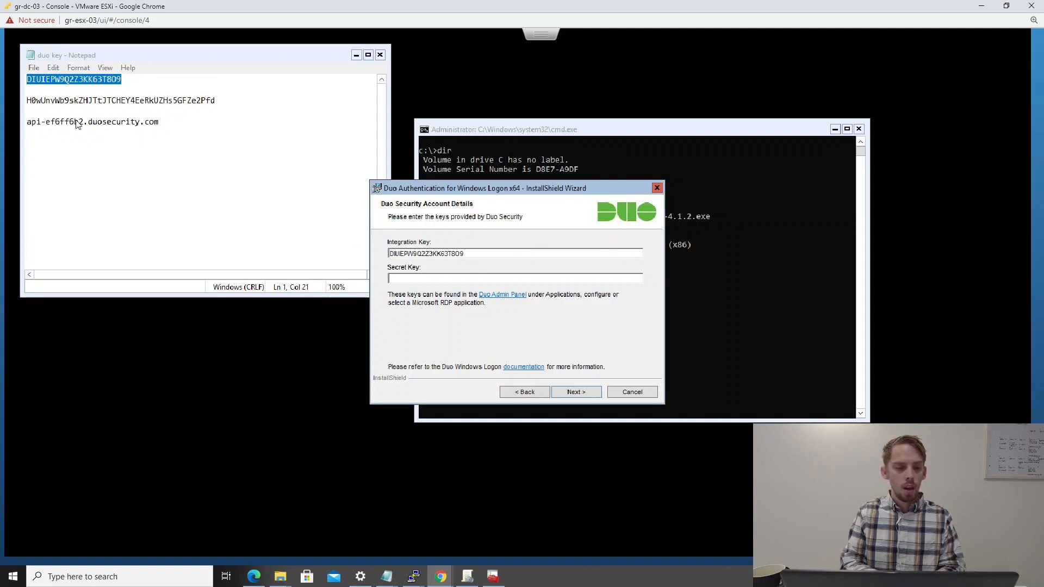
double_click(165, 100)
key("ctrl+c")
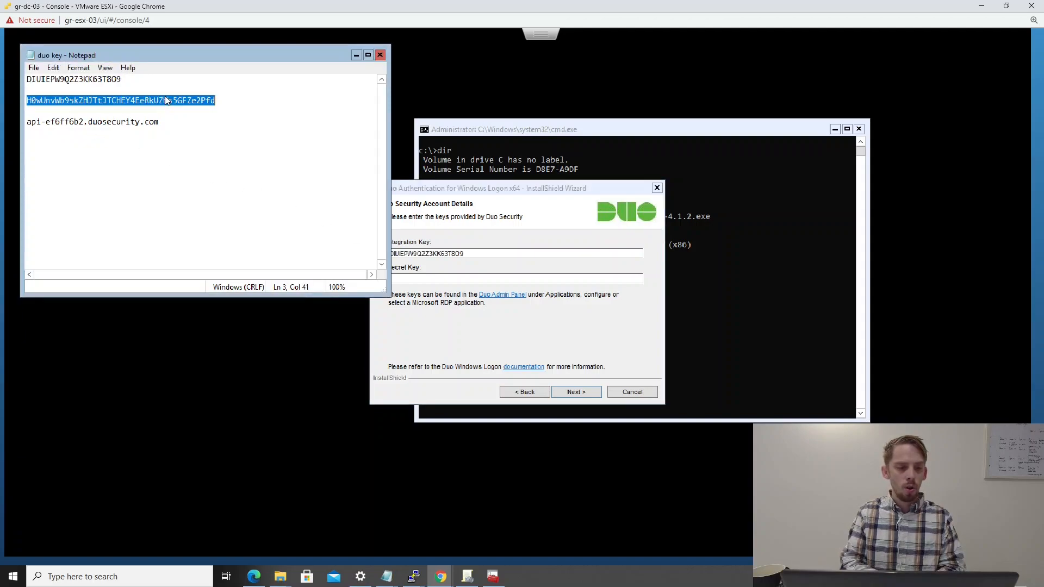
left_click(462, 283)
key("ctrl+v")
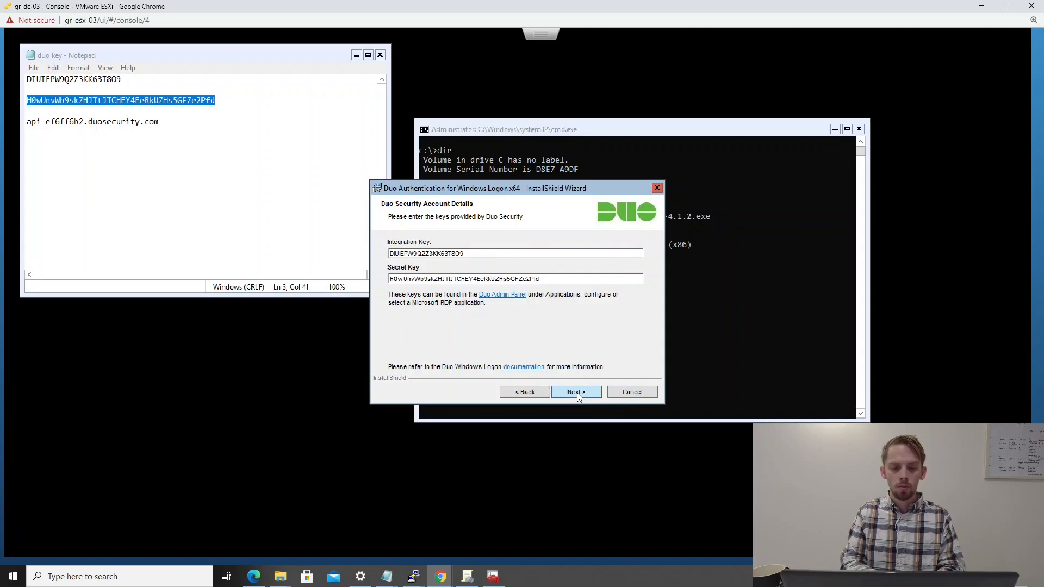
left_click(577, 392)
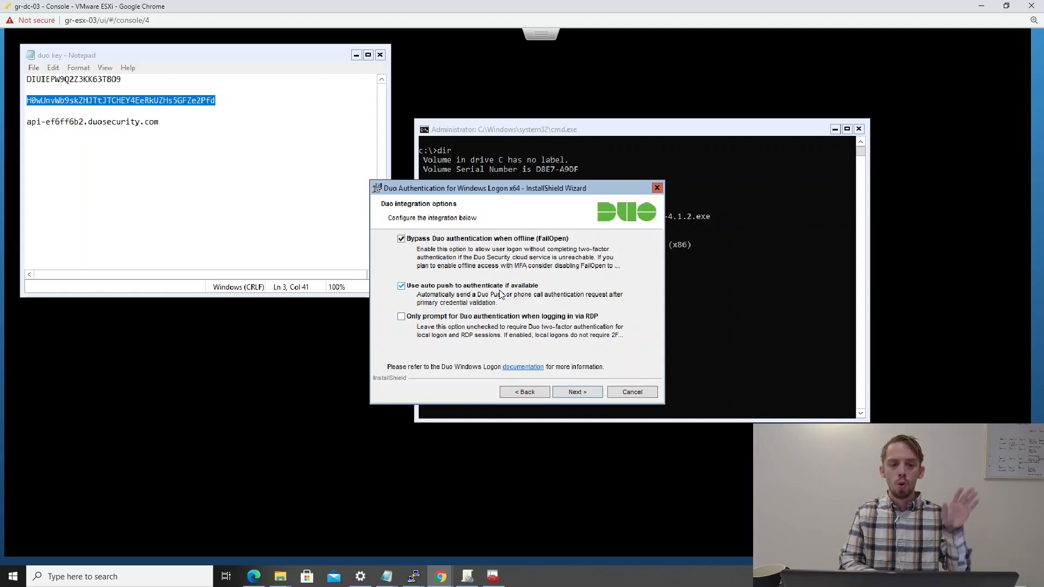
Uncheck the offline FailOpen bypass so Duo is enforced when offline, then advance to Smart Card settings.
left_click(402, 239)
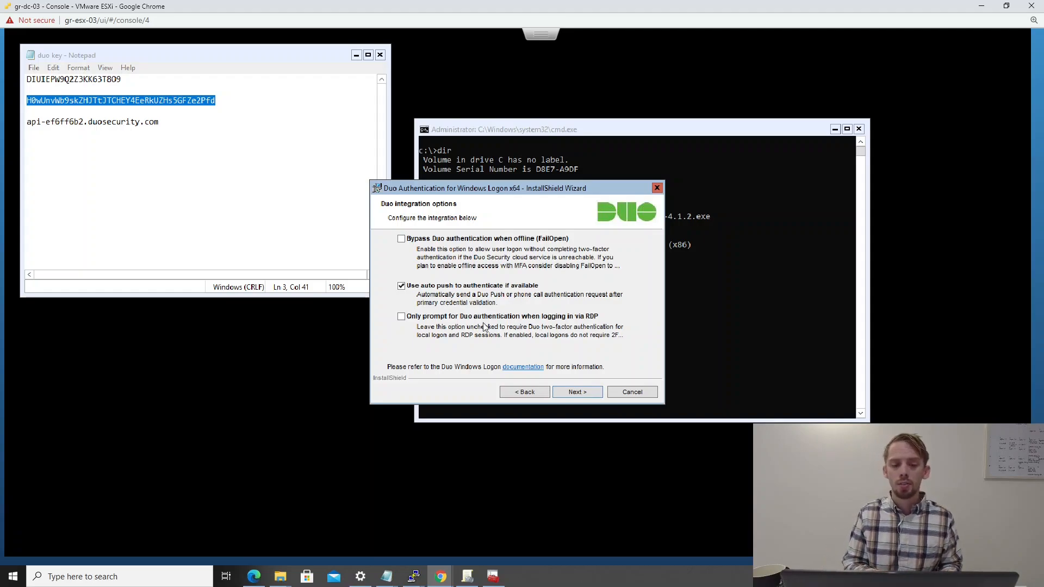
left_click(567, 394)
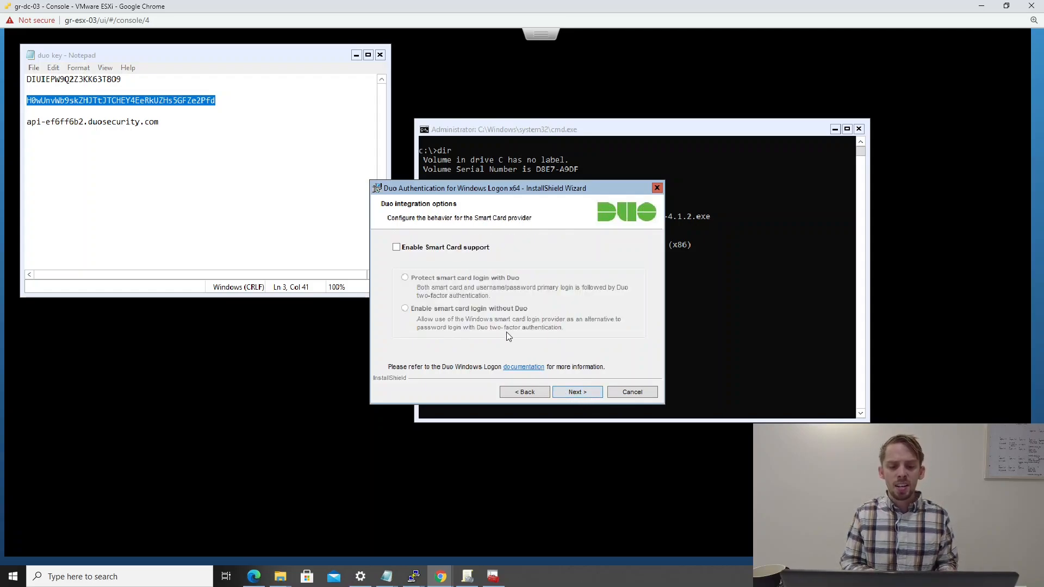
Leave Smart Card and UAC protection disabled and install Duo Authentication for Windows Logon x64.
left_click(560, 389)
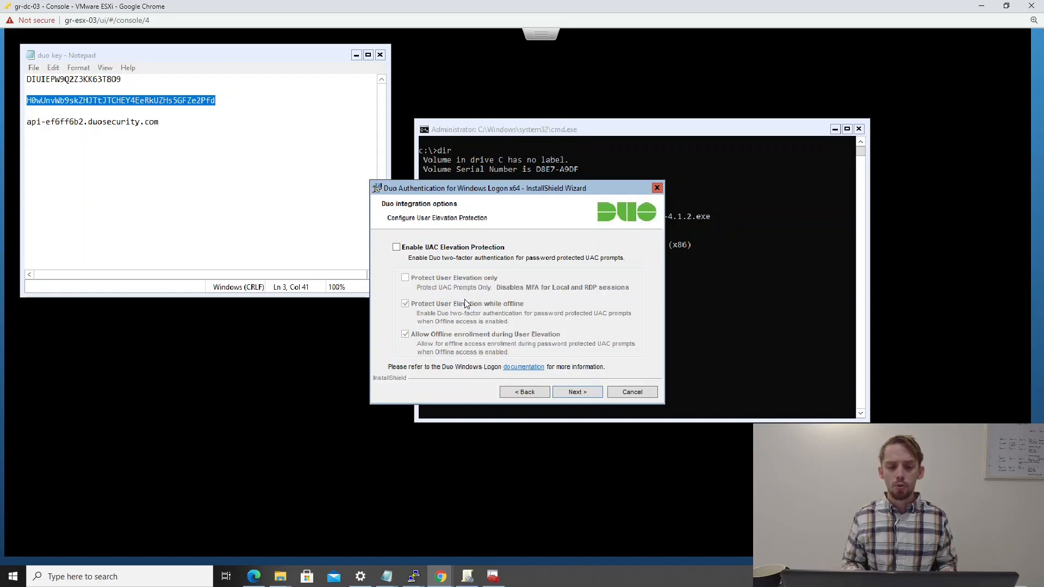
left_click(571, 394)
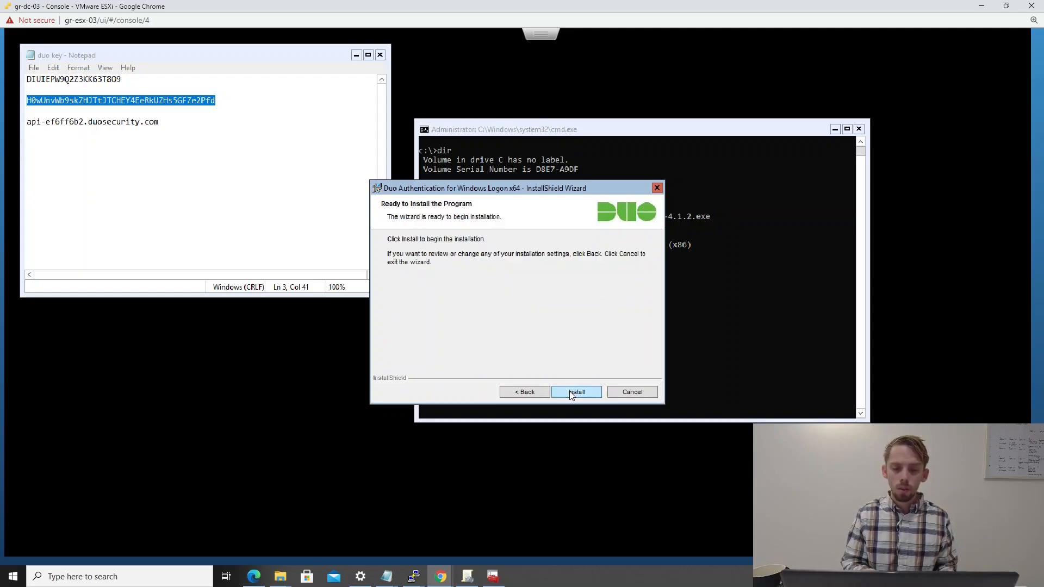
left_click(571, 393)
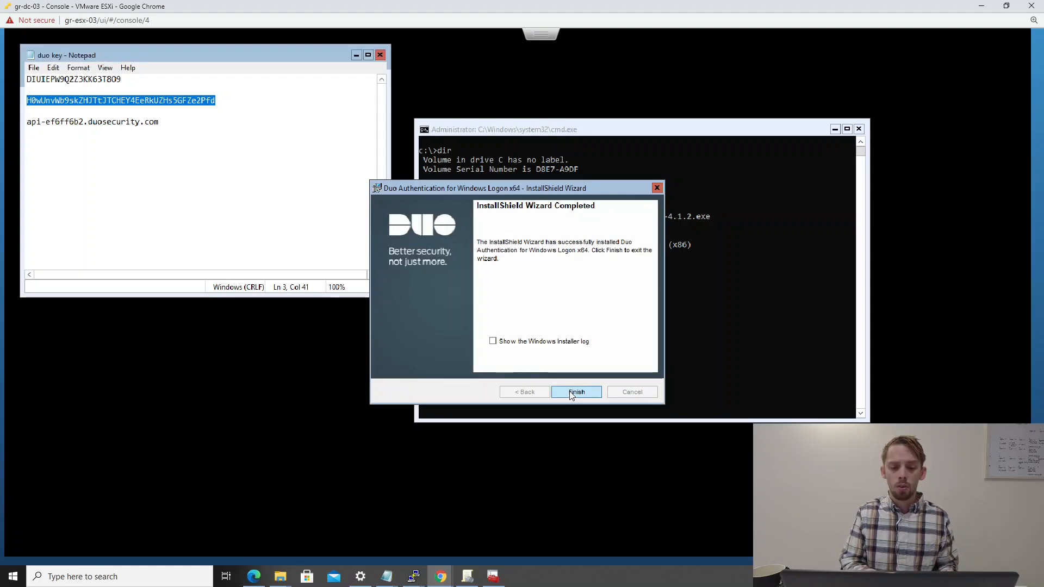
Close the installer and Duo key notes, then log off the server with sconfig option 12.
left_click(569, 390)
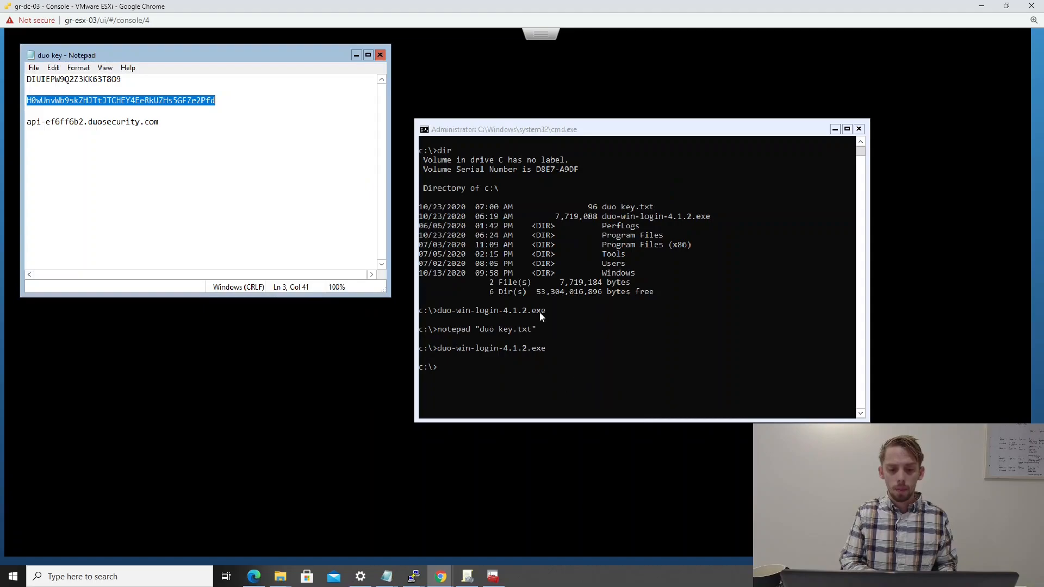
left_click(381, 55)
left_click(623, 386)
type("logoff")
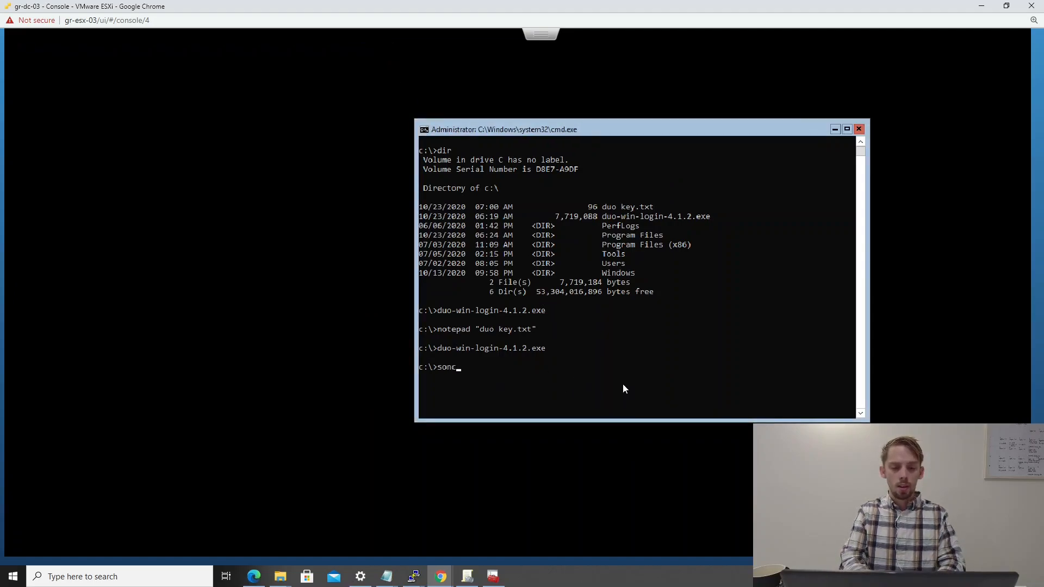
key("BackSpace")
key("BackSpace")
key("BackSpace")
key("BackSpace")
key("BackSpace")
key("BackSpace")
type("sconfig")
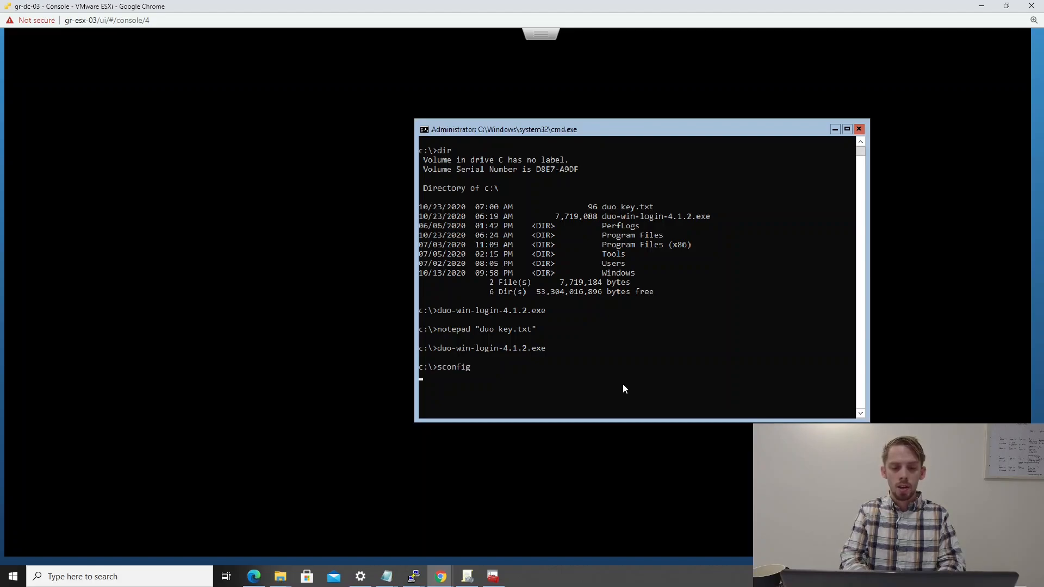
key("Return")
type("12")
key("Return")
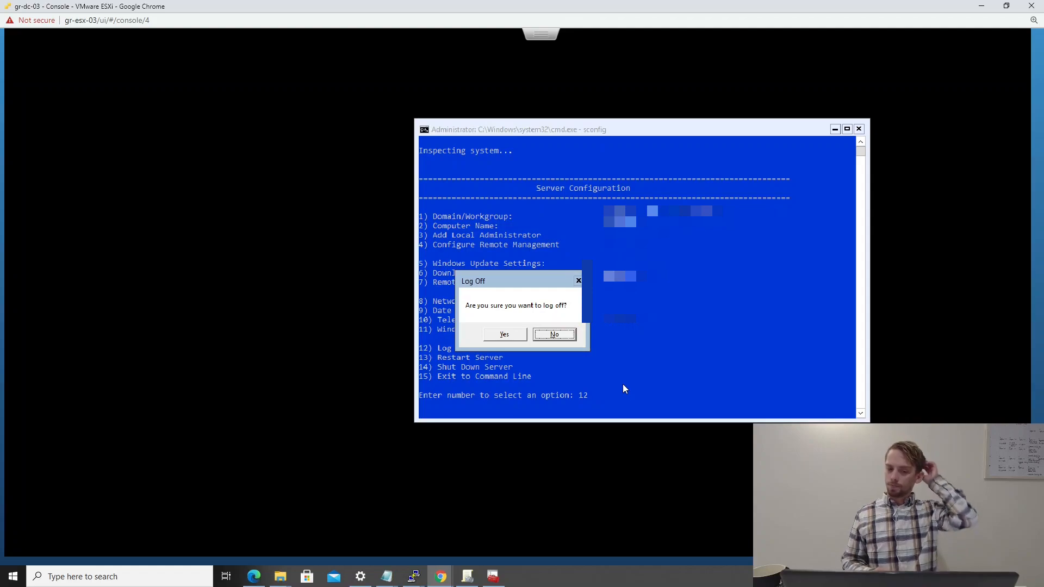
key("Left")
key("Return")
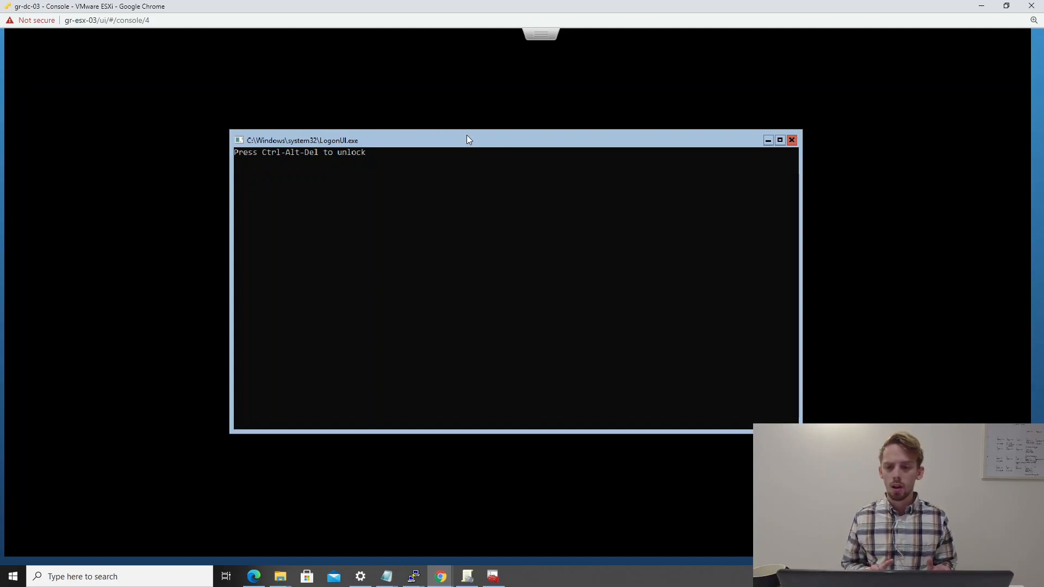
left_click(538, 35)
mouse_move(592, 76)
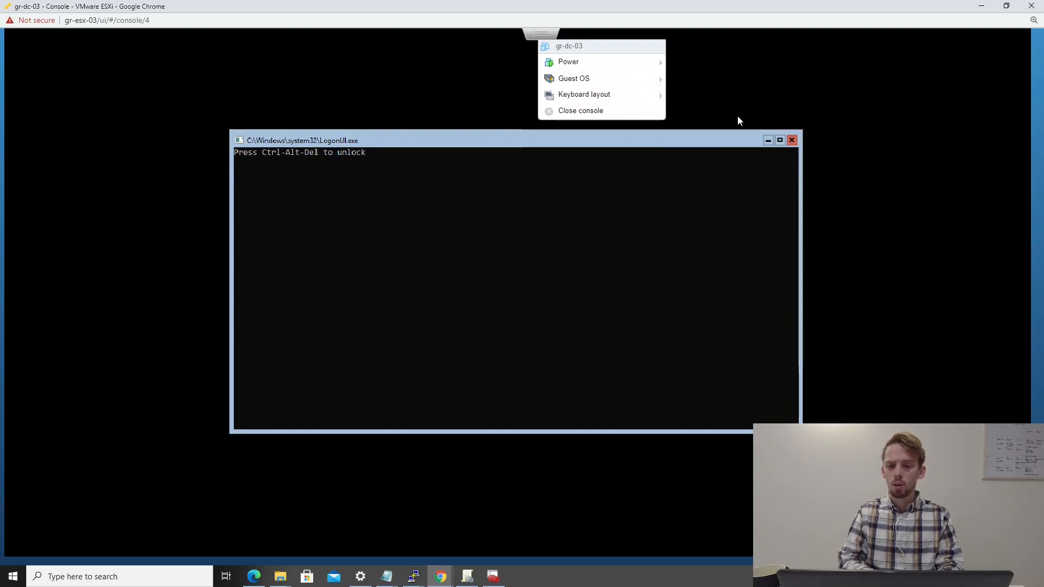
mouse_move(702, 116)
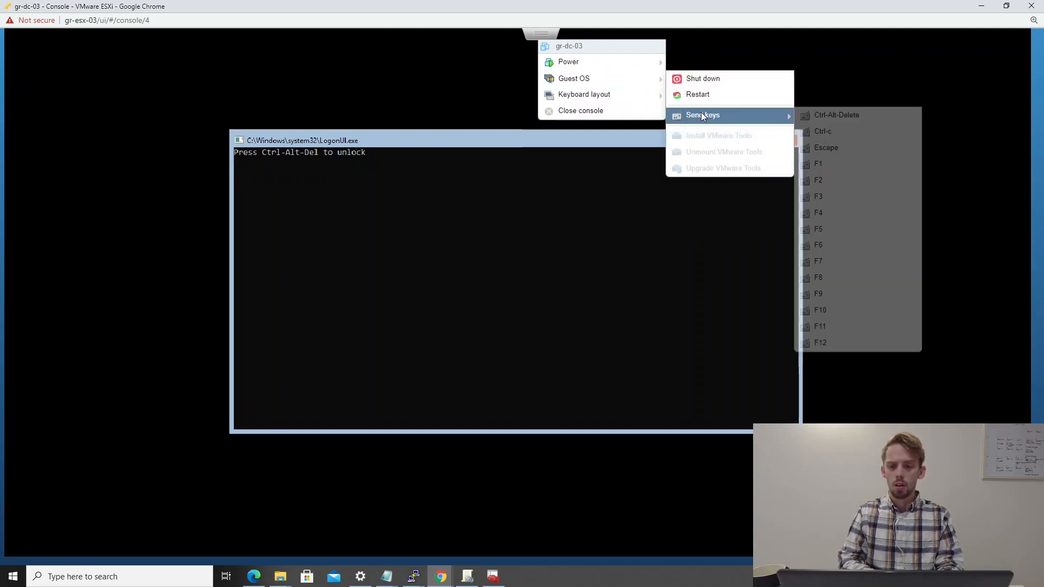
left_click(807, 116)
left_click(416, 218)
type("**********")
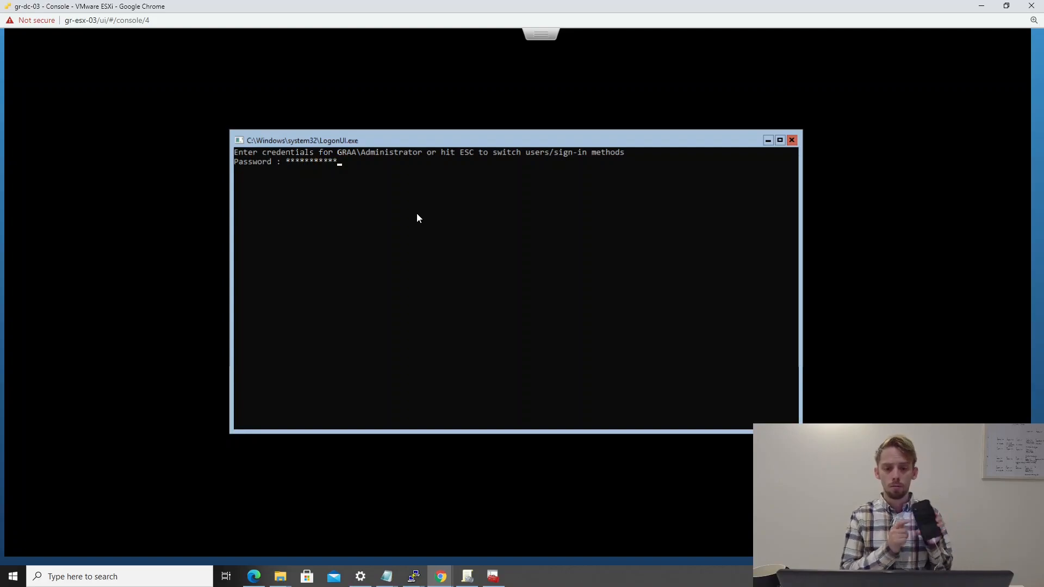
key("Return")
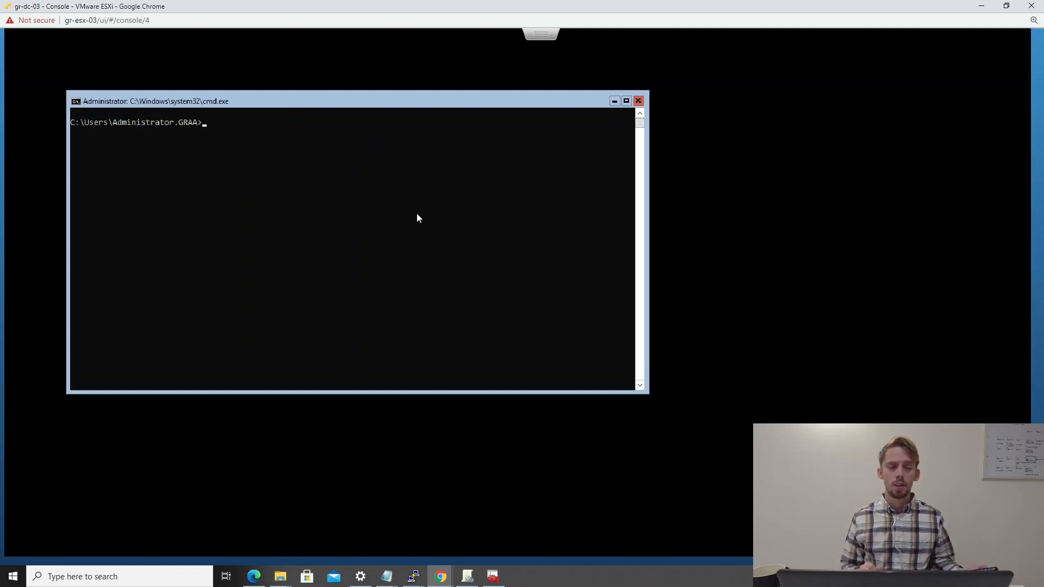
type("sconfig")
key("Return")
type("12")
key("Return")
key("Tab")
key("Return")
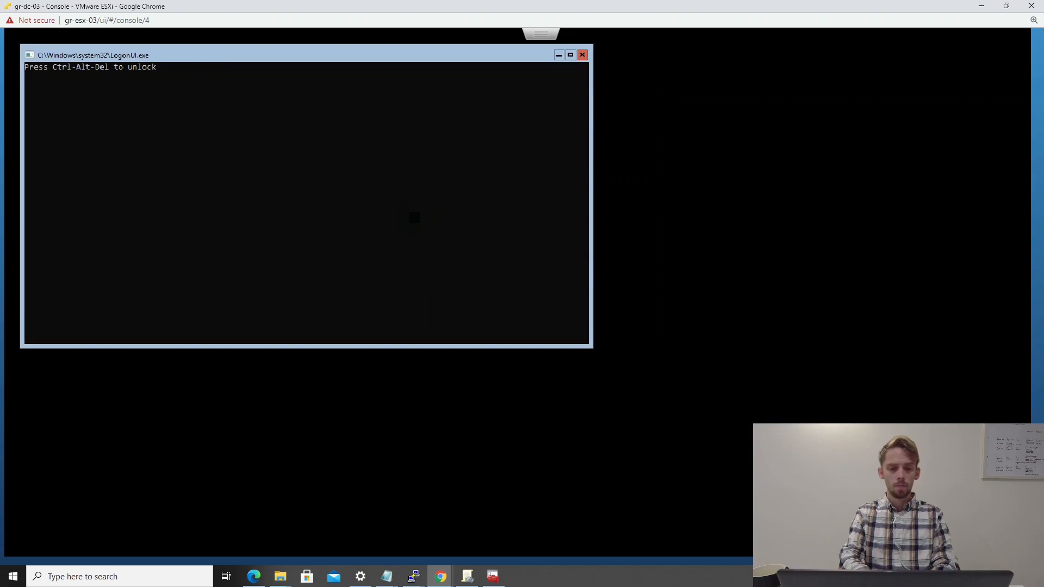
Send Ctrl-Alt-Delete through Guest OS > Send keys and enter the administrator password.
left_click(542, 34)
mouse_move(638, 74)
mouse_move(716, 109)
left_click(862, 110)
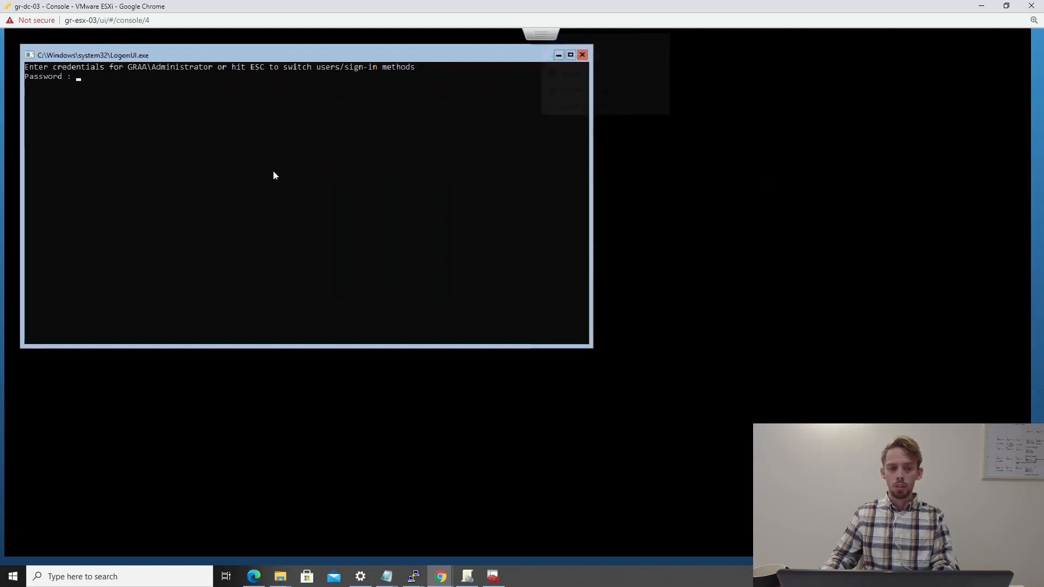
type("**********************")
key("Return")
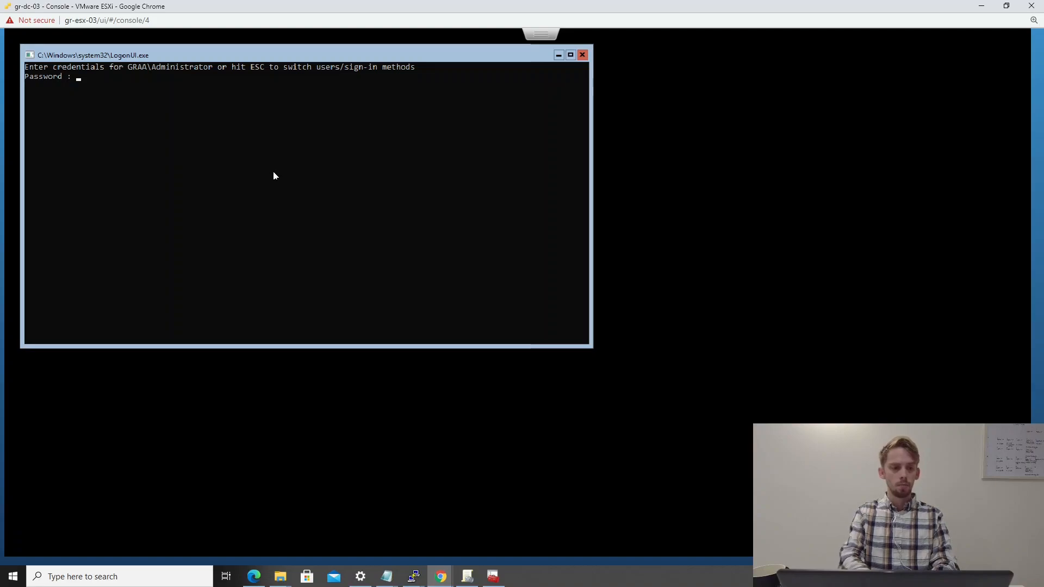
Re-enter the password after the incorrect-password notice, then dismiss Duo's login-denied message.
left_click(116, 96)
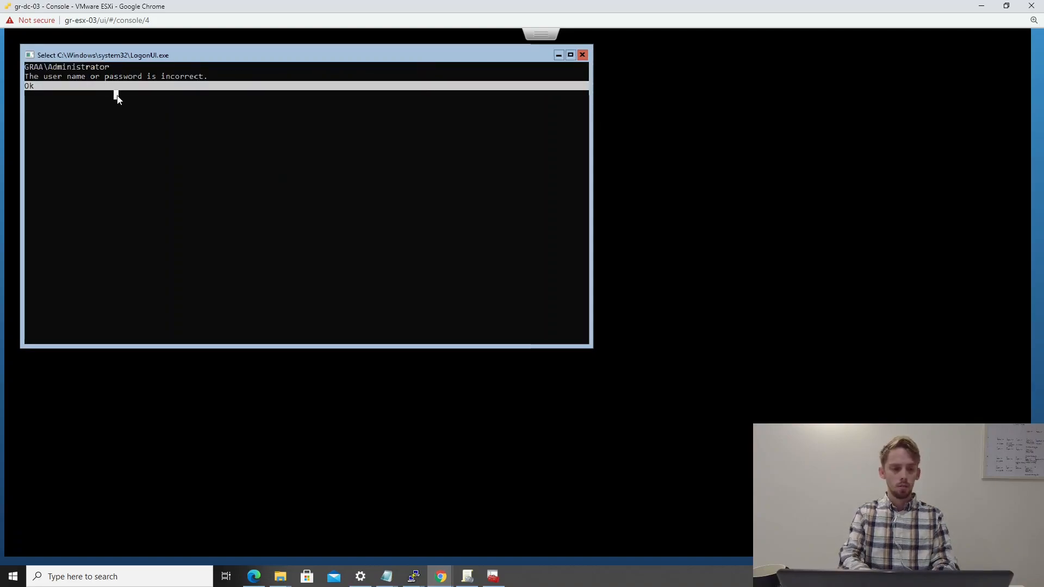
key("Return")
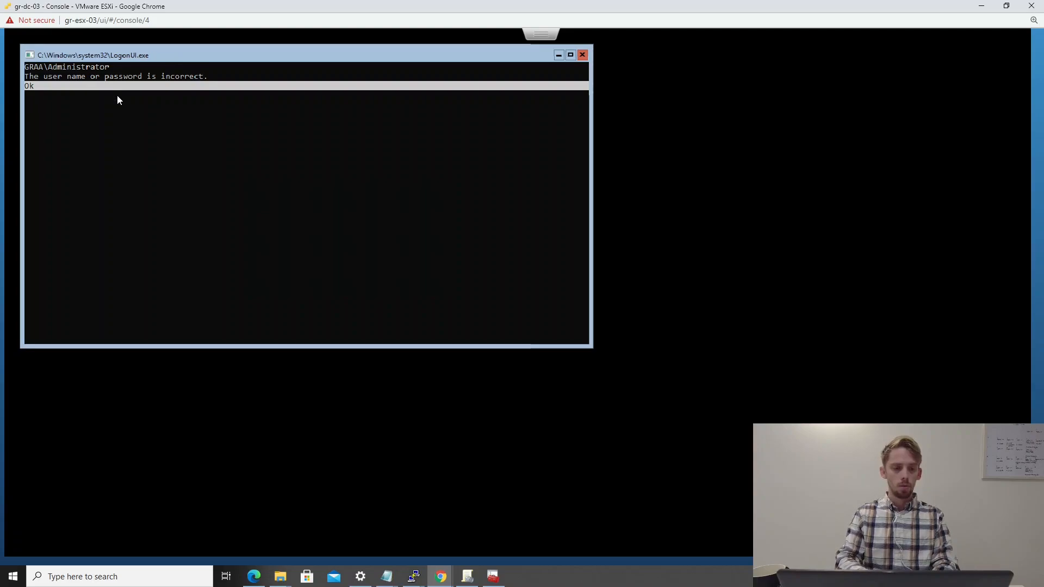
key("Return")
type("**********")
key("Return")
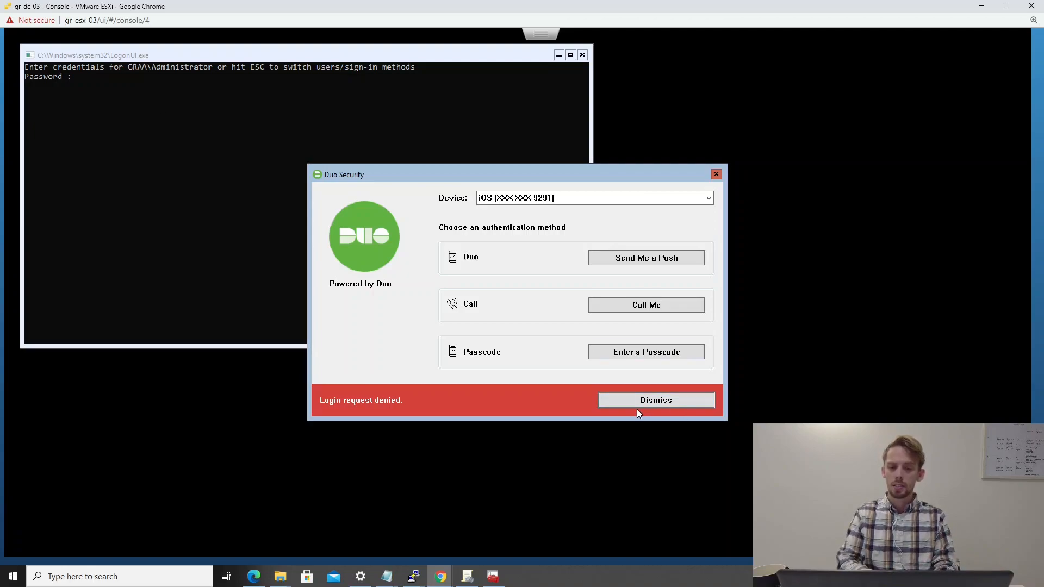
left_click(654, 406)
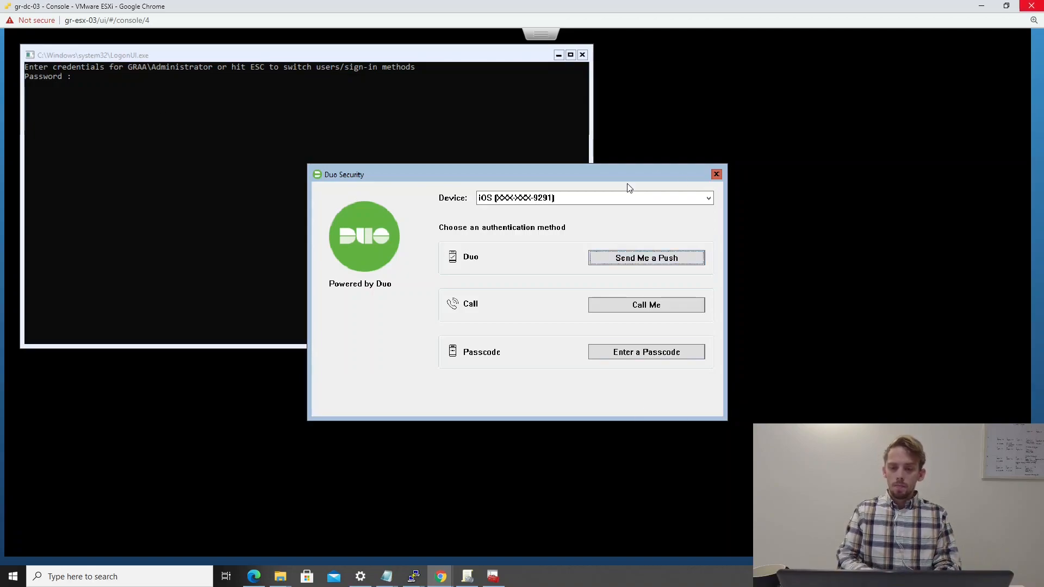